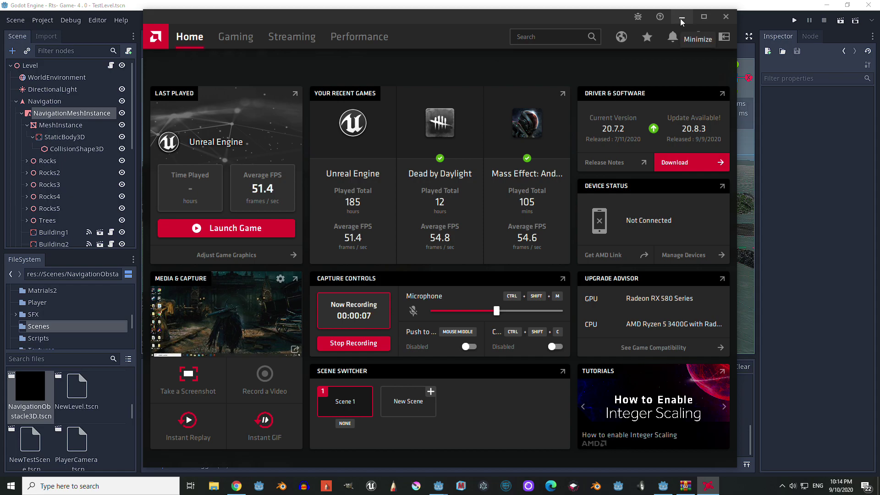
Minimize the AMD Radeon Software window so the Godot editor is visible.
click(682, 22)
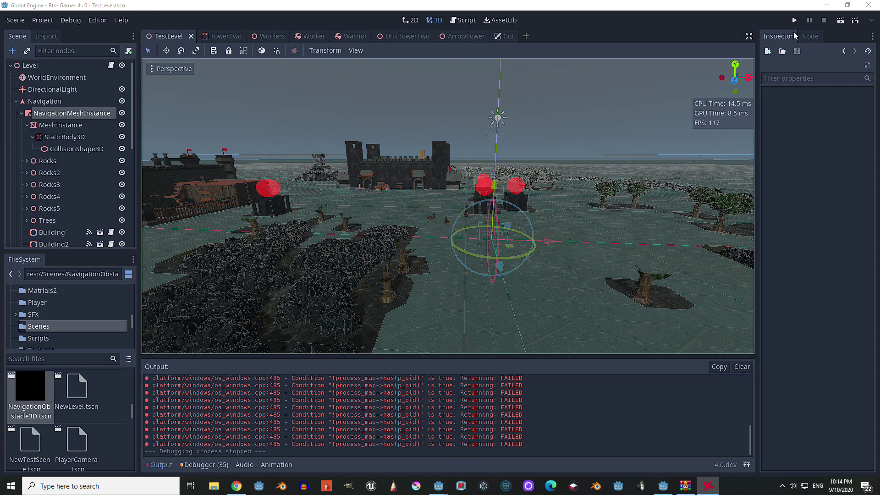
In Project Settings, set the window Height and Test Height to 1080.
click(42, 20)
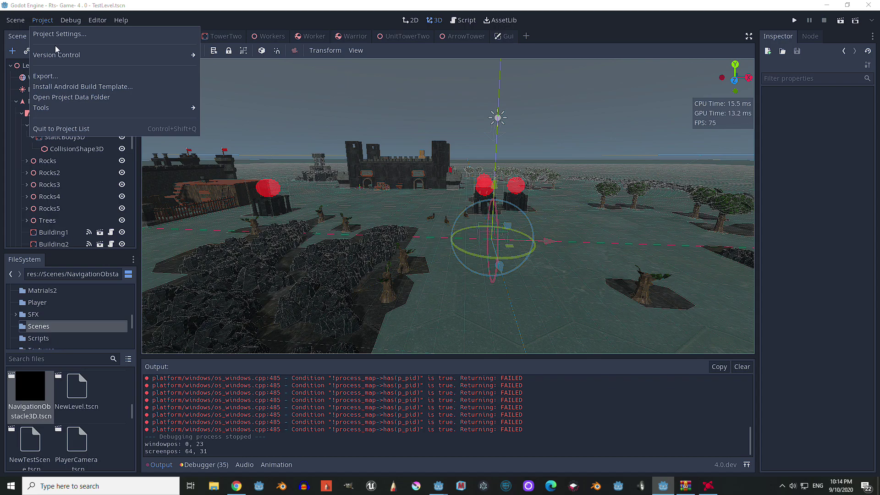
click(16, 20)
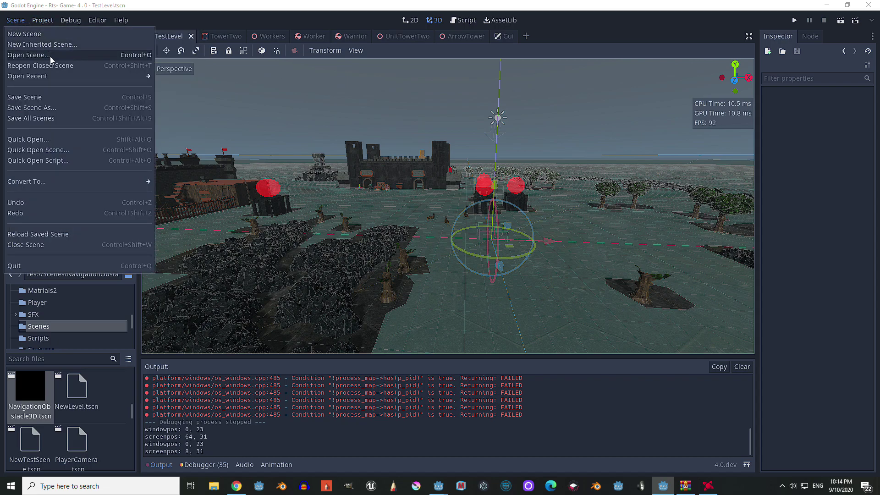
mouse_move(50, 22)
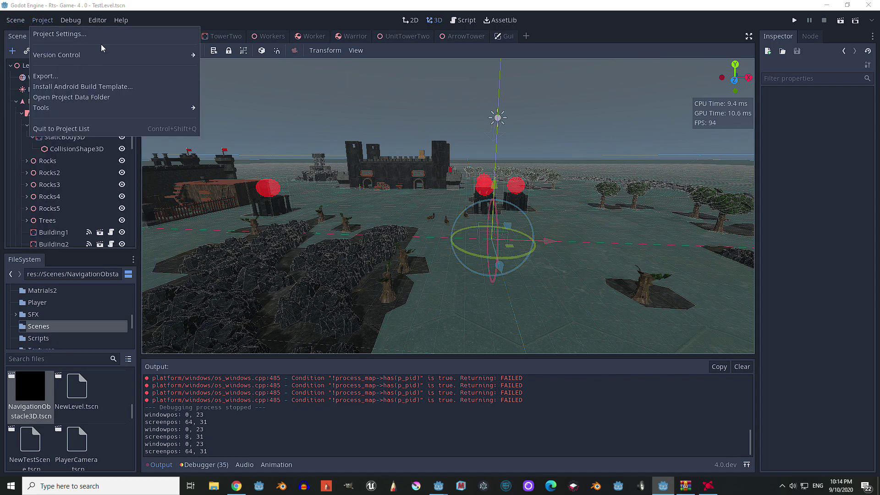
click(111, 35)
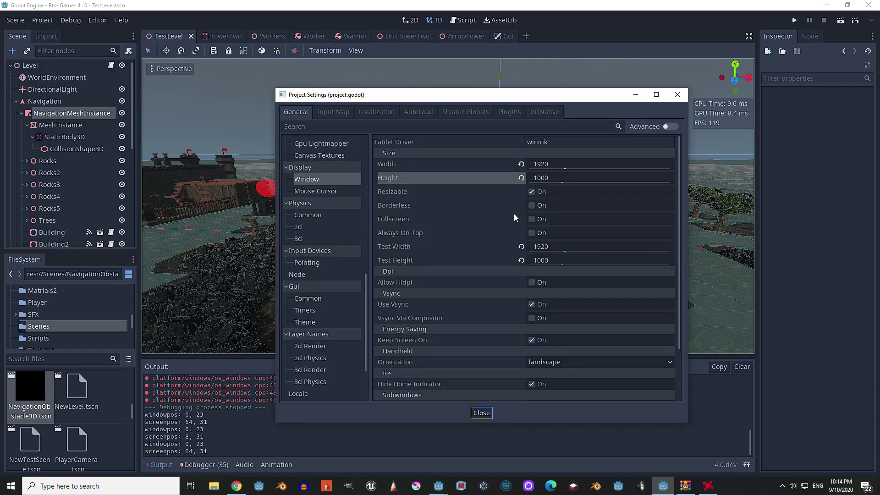
click(553, 177)
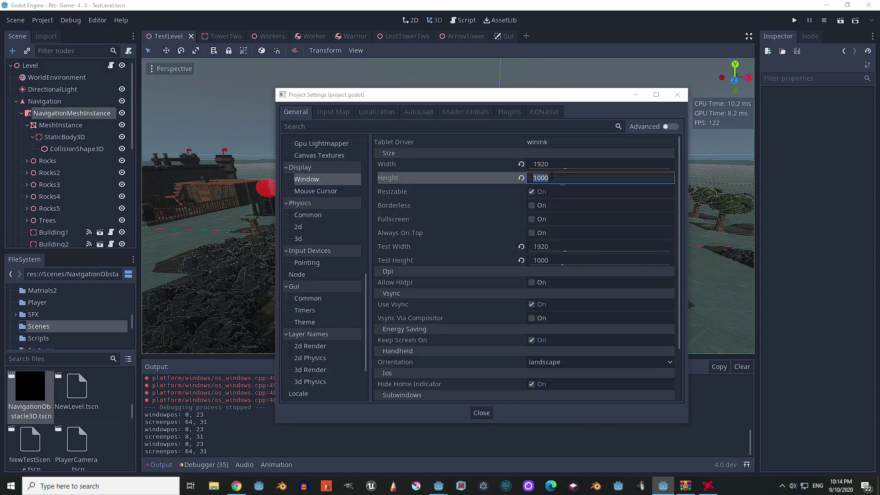
text(1080)
key(Return)
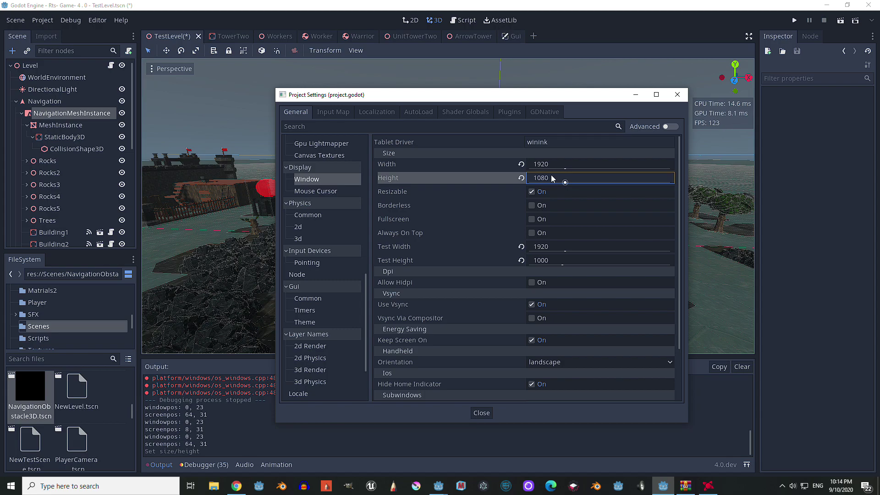
click(543, 262)
text(1080)
key(Return)
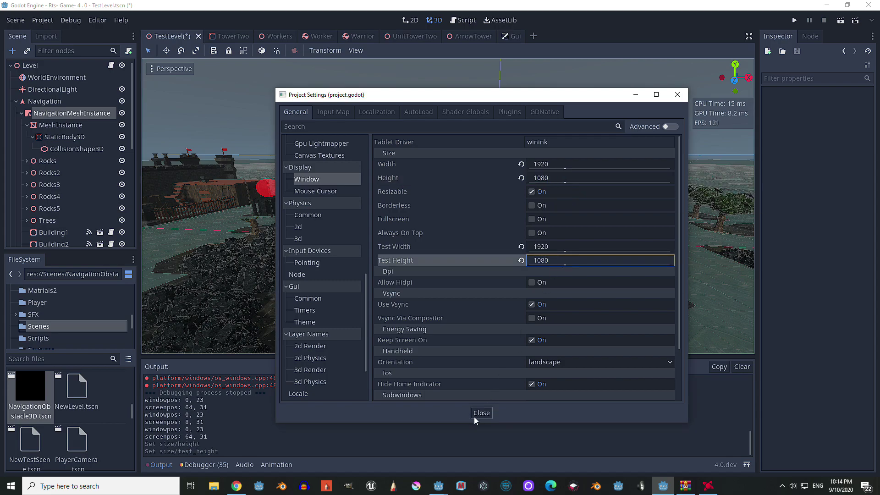
click(477, 418)
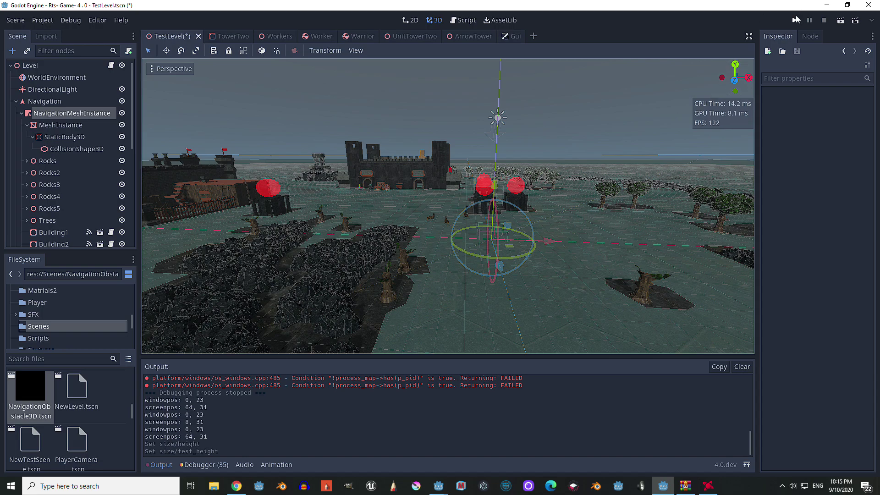
Enable Fullscreen in Project Settings and save the scene with Ctrl+S.
click(39, 20)
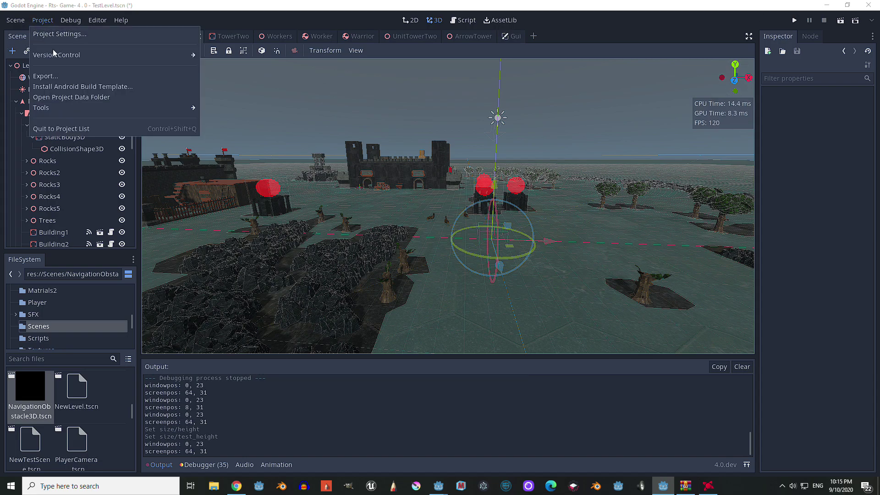
click(63, 35)
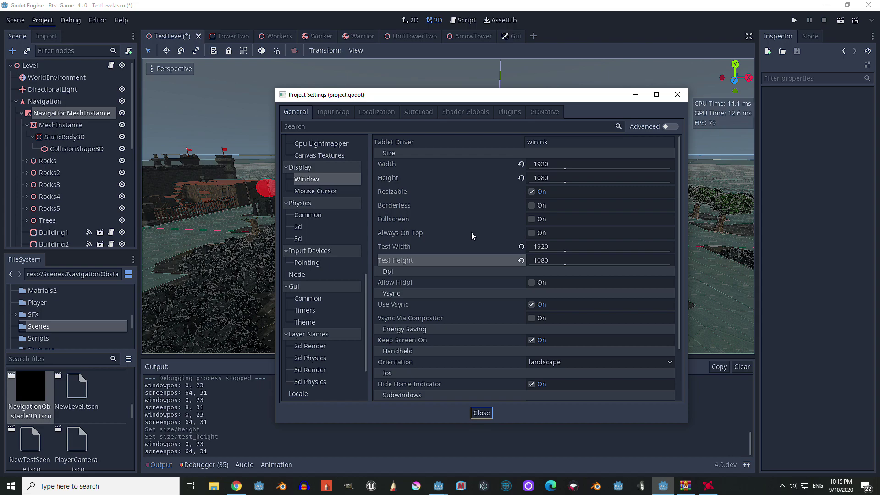
click(531, 219)
click(481, 417)
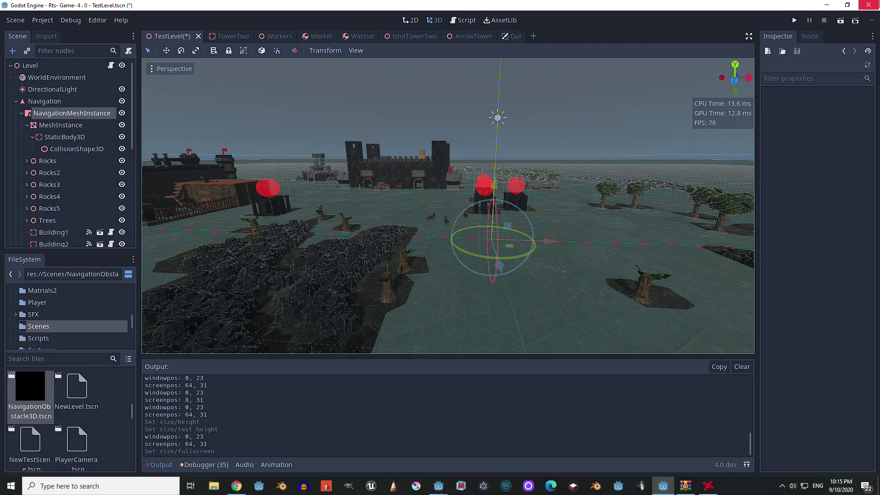
key(ctrl+s)
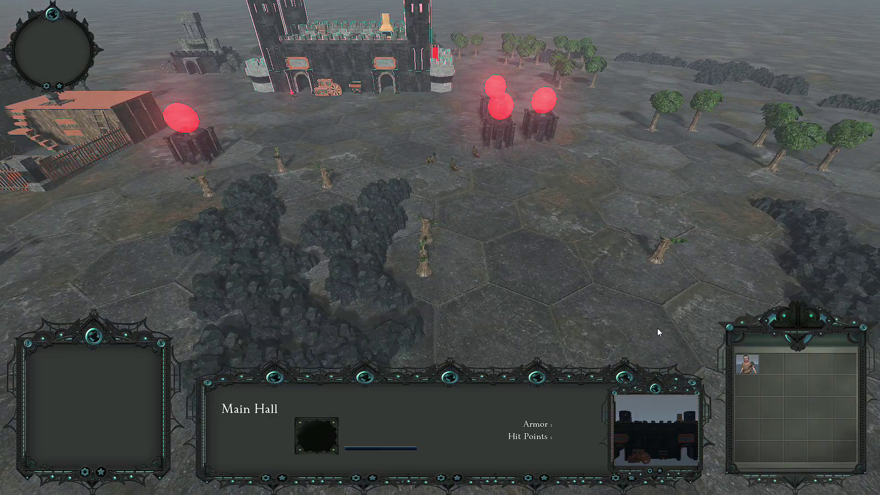
Set rally points for the Main Hall and Unit Tower and start training at the Main Hall.
right_click(505, 231)
click(745, 367)
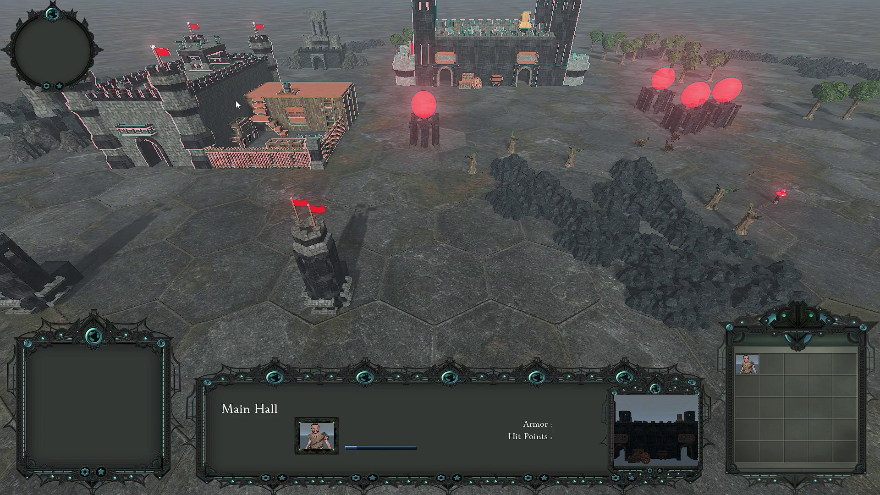
click(327, 360)
right_click(433, 318)
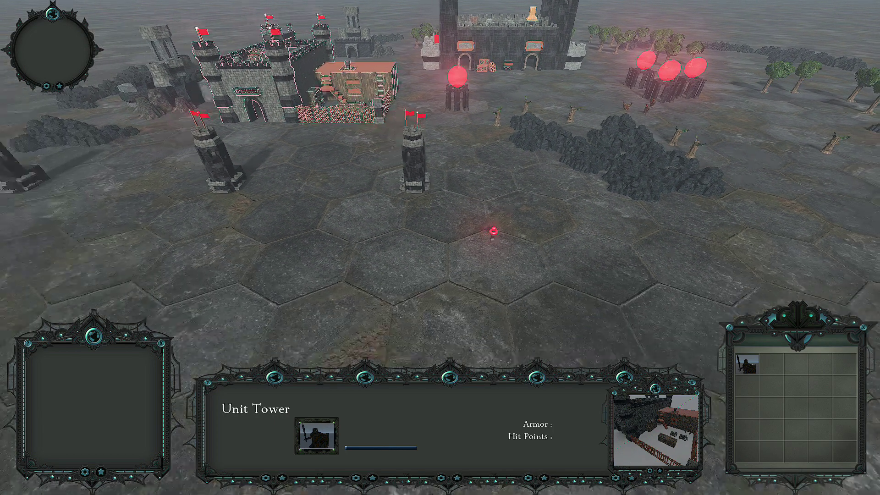
middle_drag(748, 374, 105, 235)
right_click(483, 209)
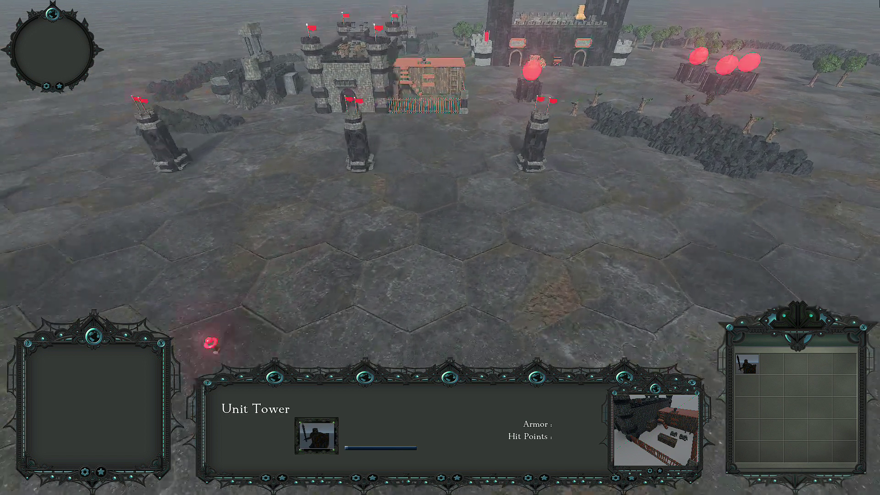
Queue another unit at the Main Hall and train one at the Unit Tower.
middle_drag(743, 367, 599, 131)
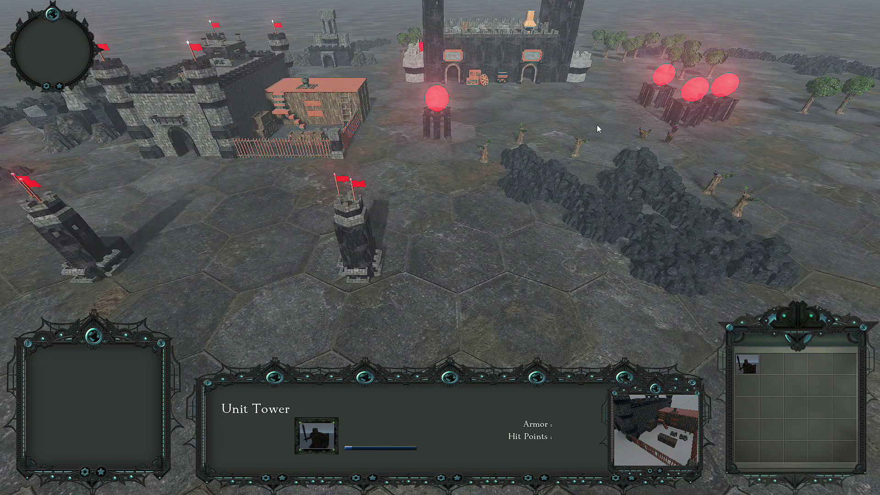
key(h)
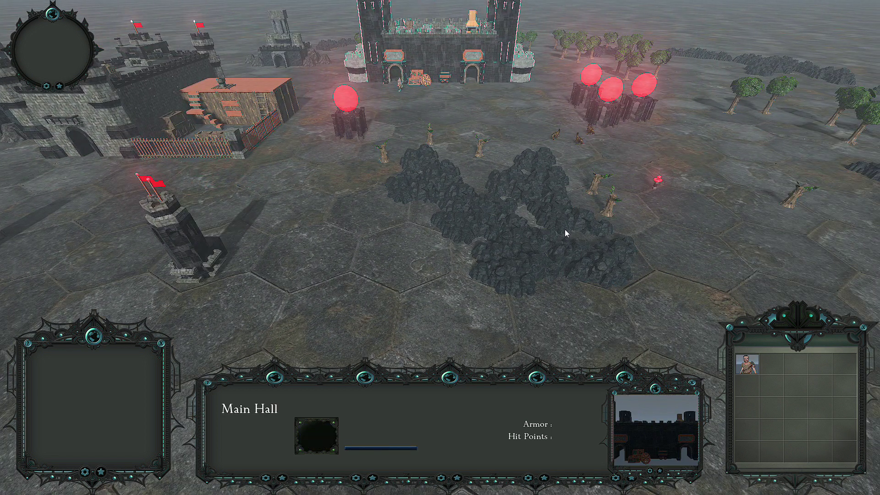
click(747, 365)
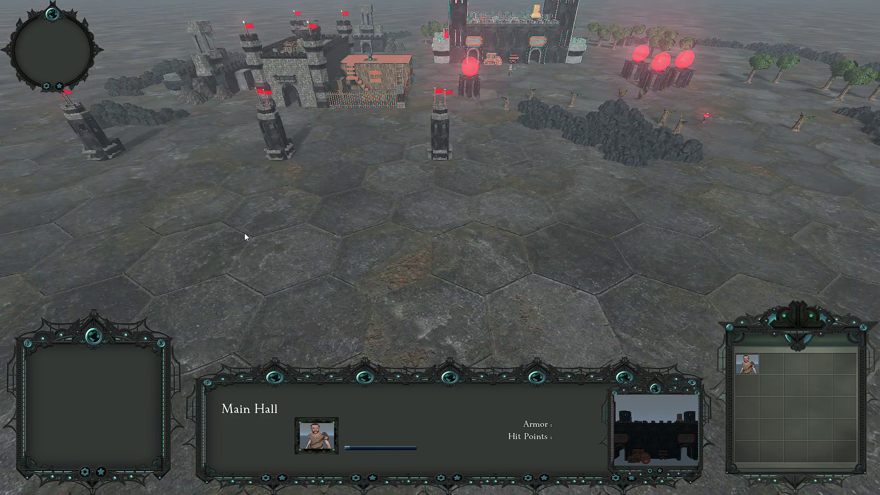
click(323, 70)
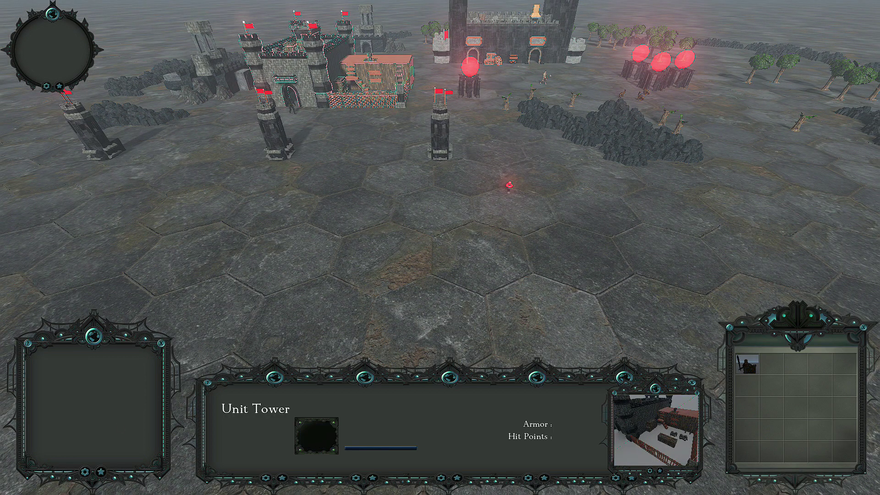
middle_drag(395, 214, 336, 213)
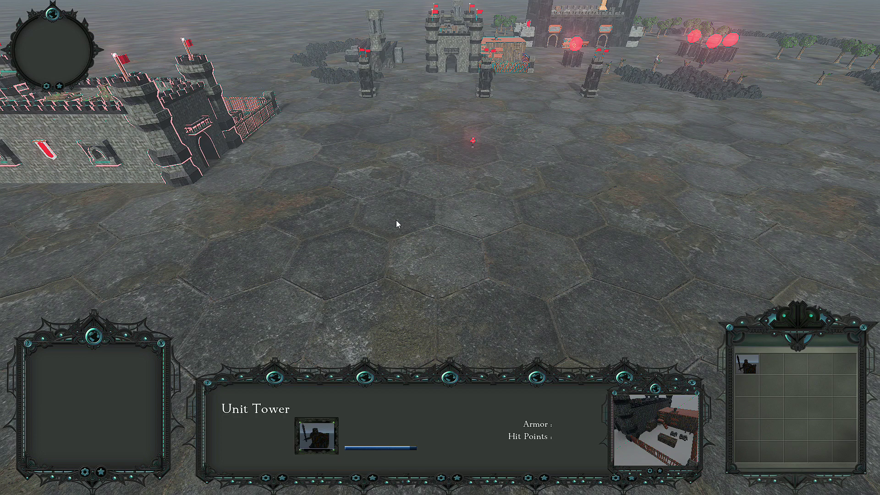
click(748, 367)
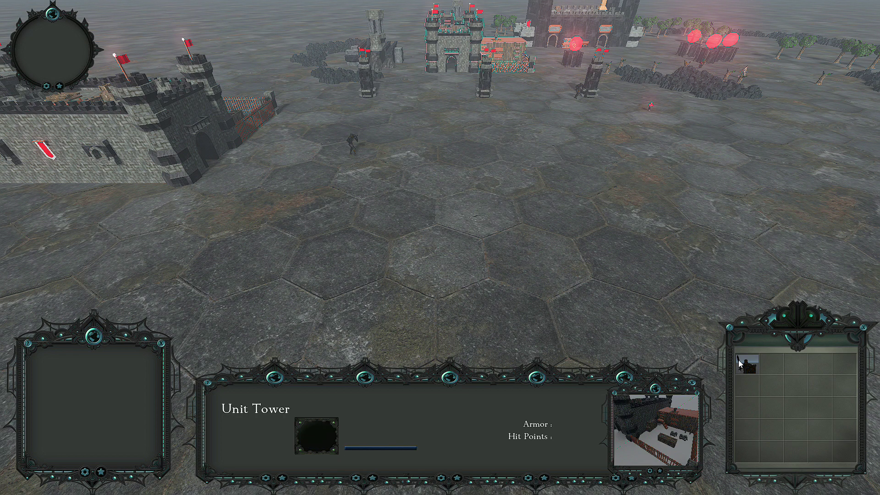
Reselect the Main Hall and then the Unit Tower to check their training.
middle_drag(248, 137, 505, 49)
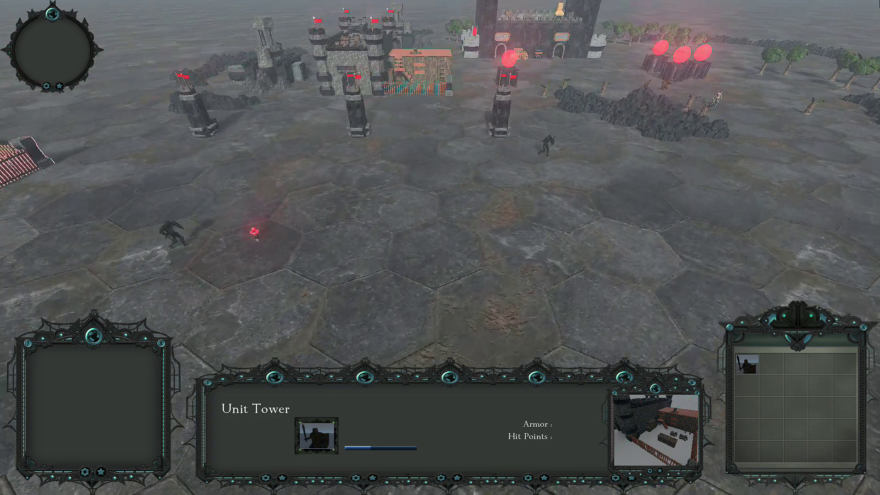
click(505, 50)
scroll(505, 50, up, 3)
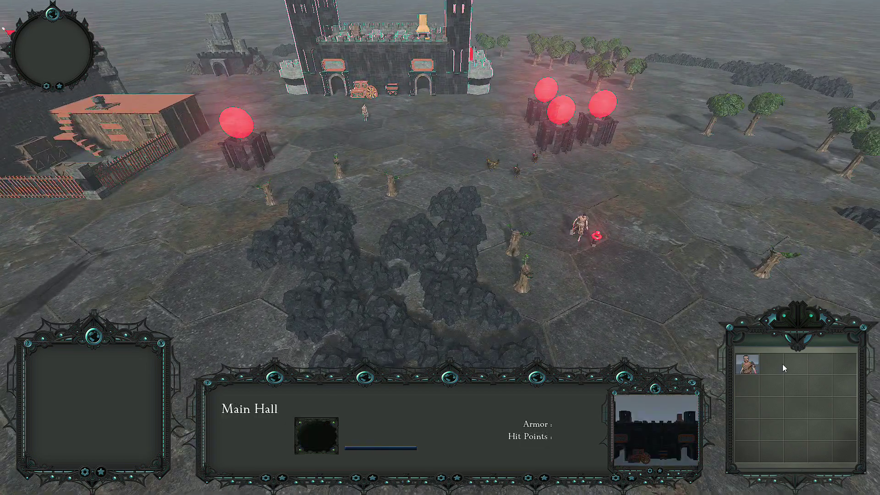
scroll(755, 369, down, 3)
middle_drag(754, 370, 95, 221)
click(206, 70)
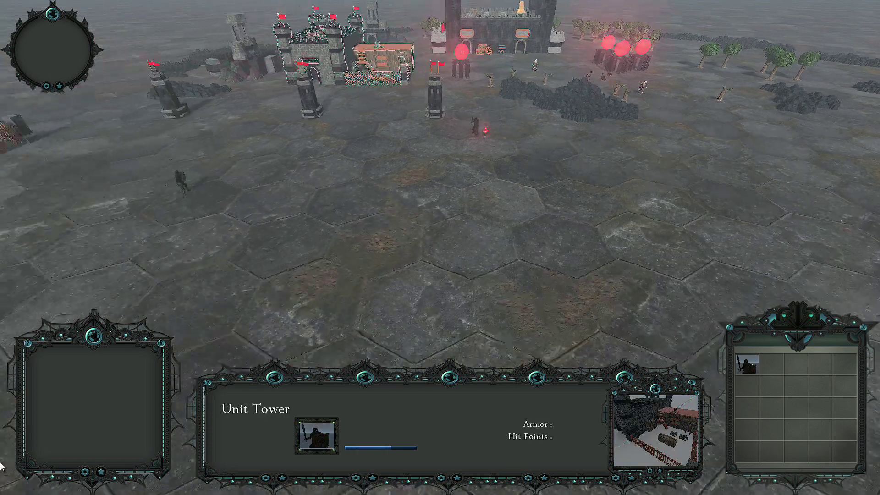
Box-select the workers, send them down and to the right, then select the Main Hall.
mouse_move(1, 464)
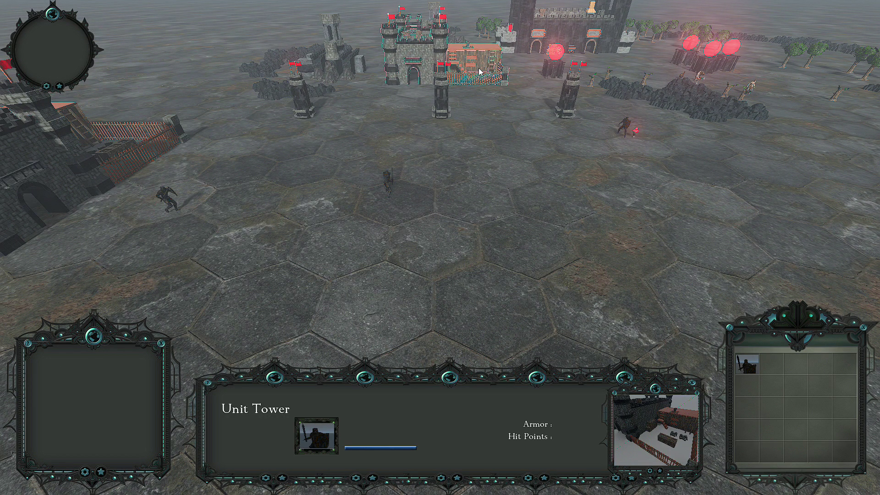
middle_drag(499, 97, 499, 139)
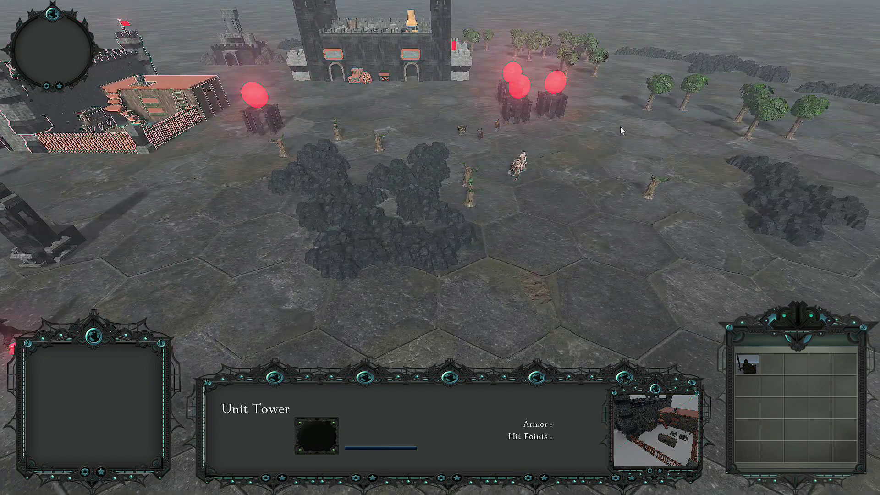
drag(499, 139, 574, 223)
right_click(574, 222)
click(340, 67)
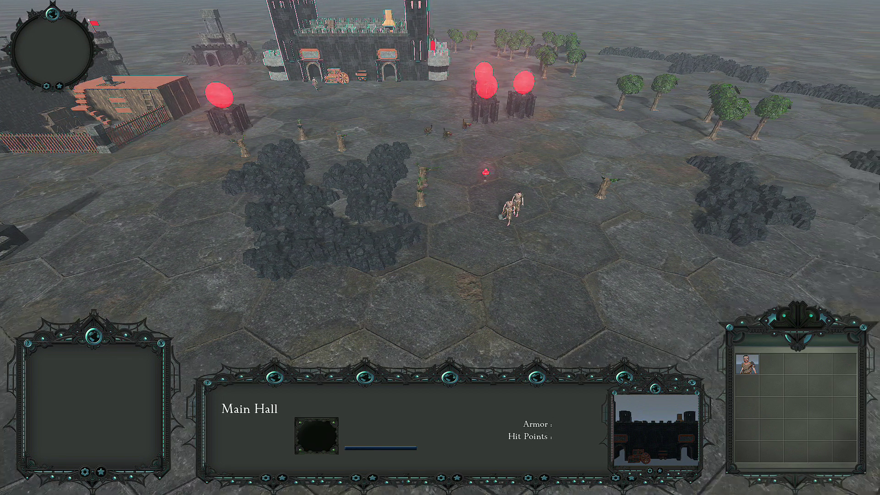
Send the selected workers up-left, then box-select a worker near the rocks.
middle_drag(402, 178, 406, 190)
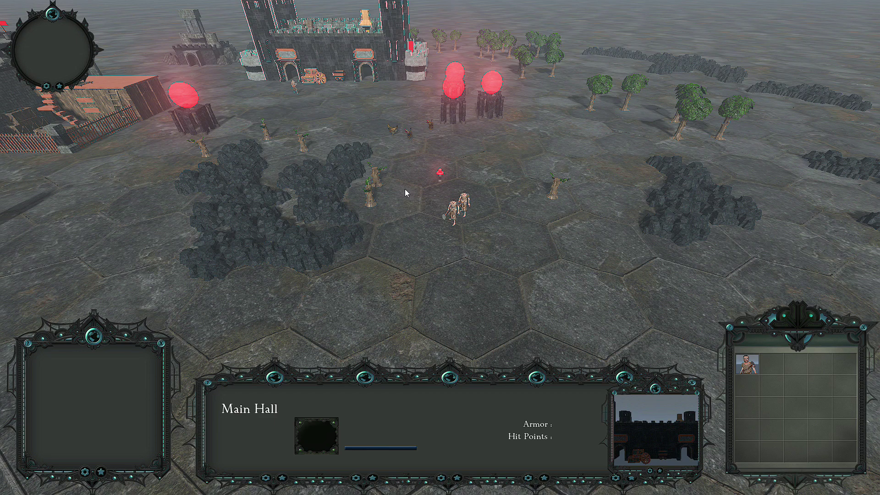
click(472, 202)
right_click(430, 170)
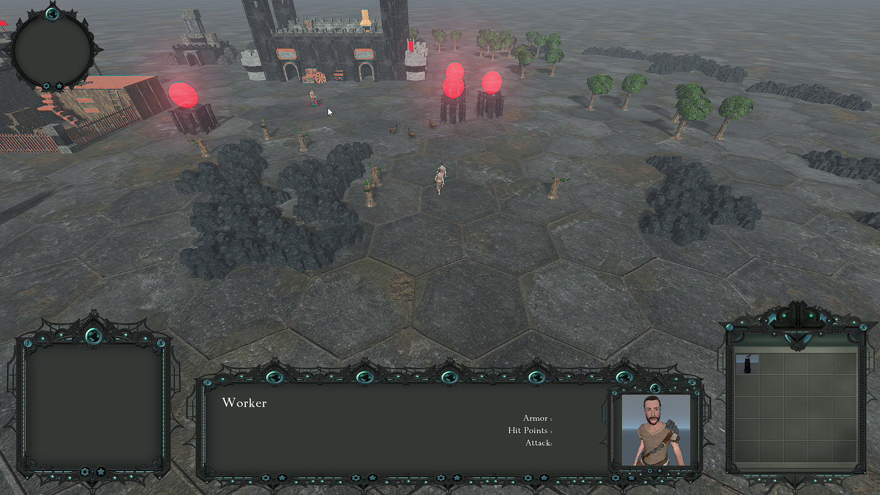
scroll(470, 204, up, 3)
drag(285, 147, 396, 249)
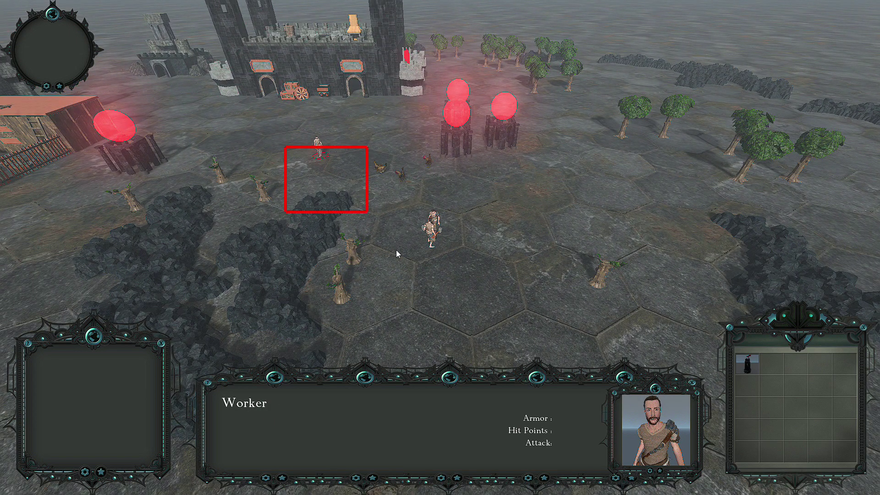
scroll(385, 268, down, 3)
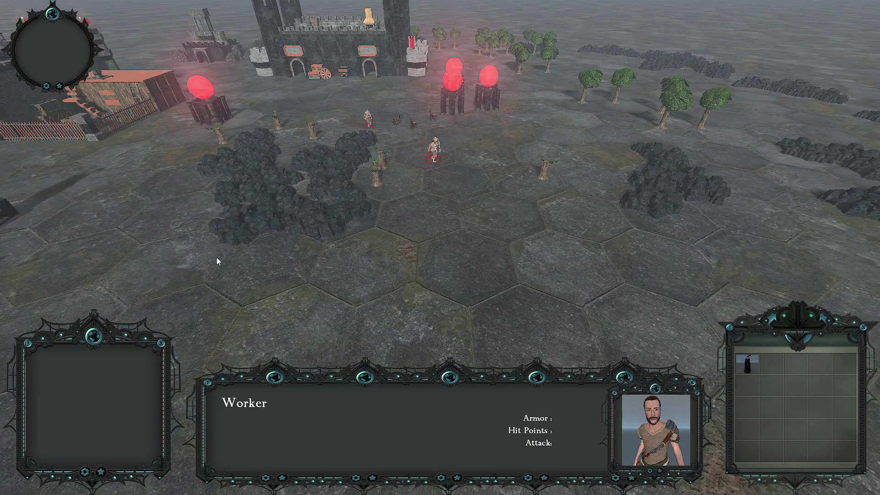
Pan left to reveal the existing arrow towers and select only the right-hand worker.
key(Left)
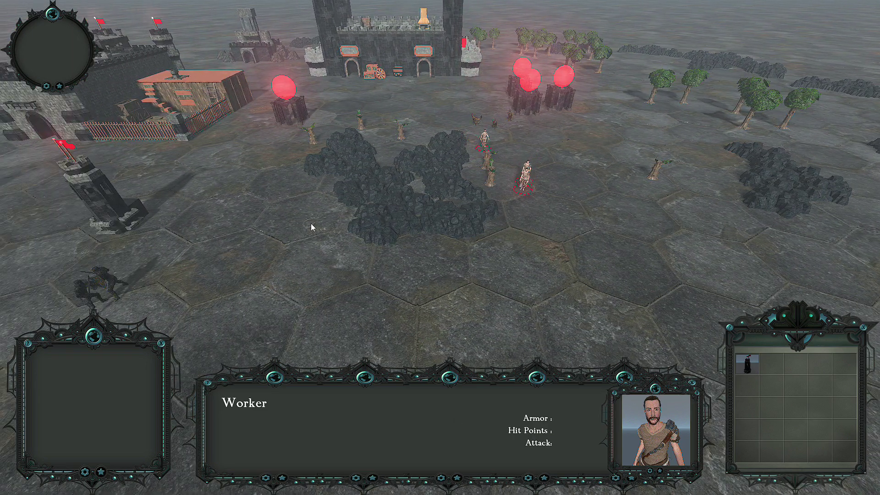
key(Left)
key(Down)
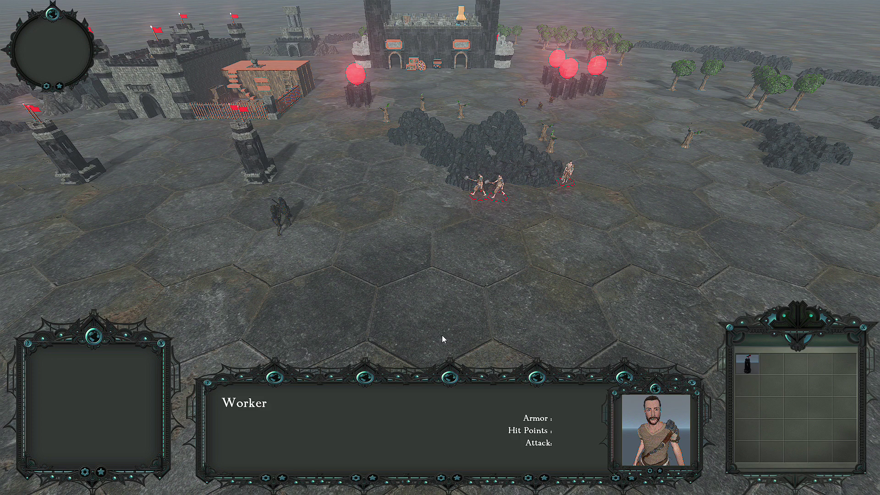
drag(470, 177, 575, 223)
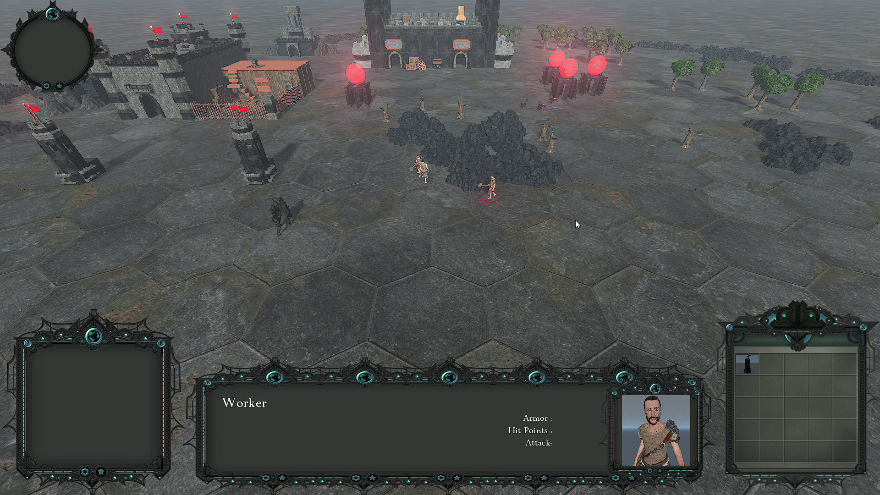
key(Down)
key(Right)
key(Down)
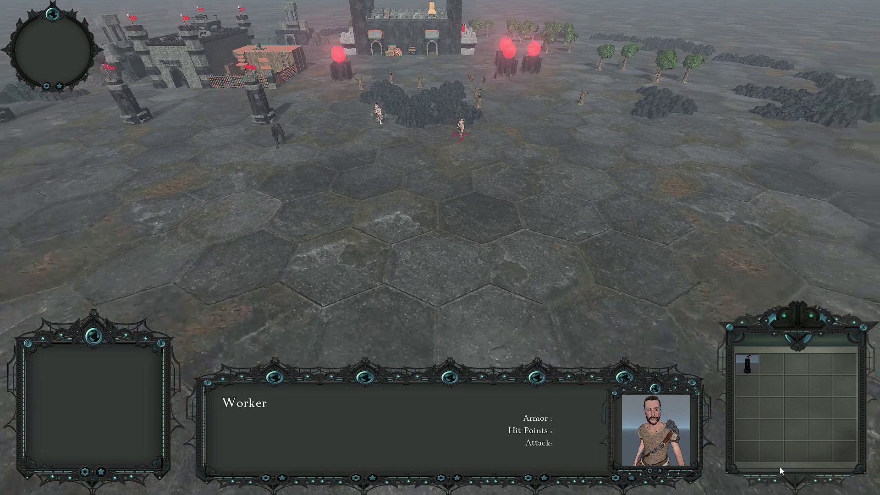
click(748, 366)
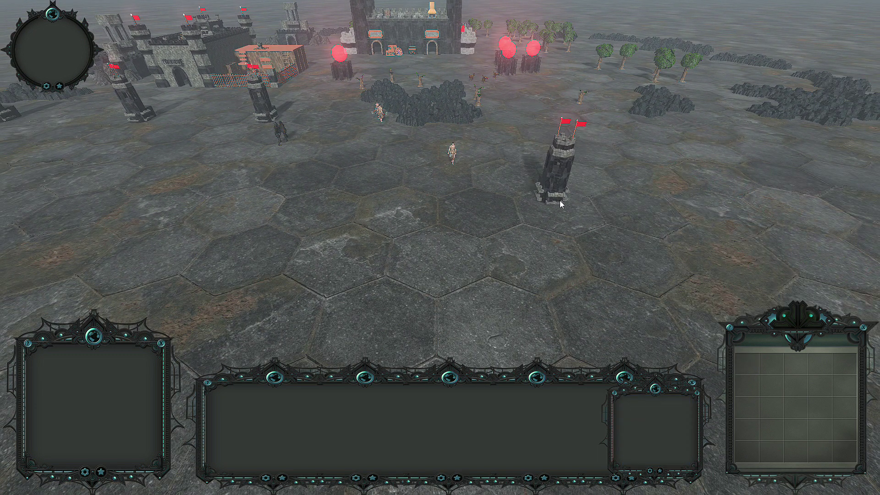
Place the first arrow tower on an open hex and reselect the worker beside it.
click(595, 178)
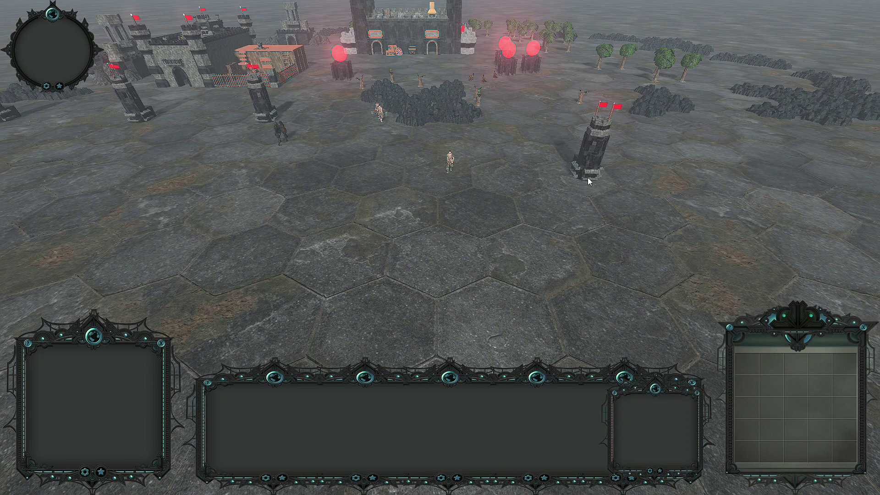
click(382, 123)
key(Down)
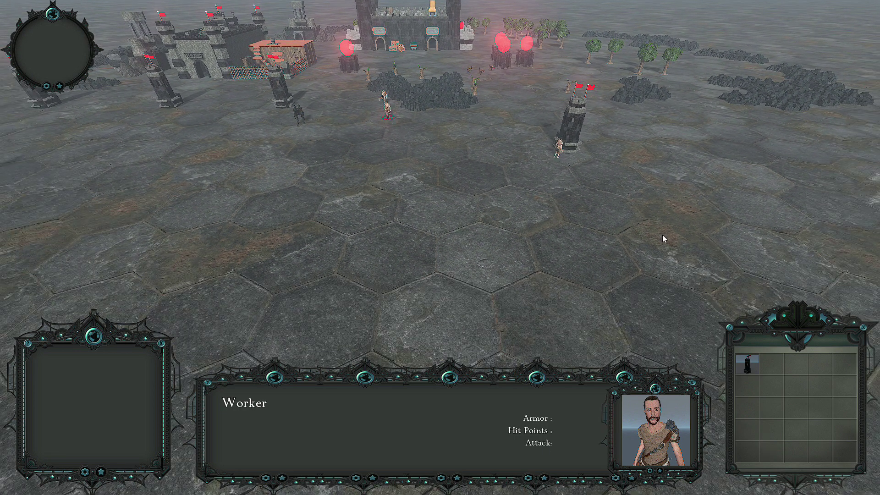
click(568, 149)
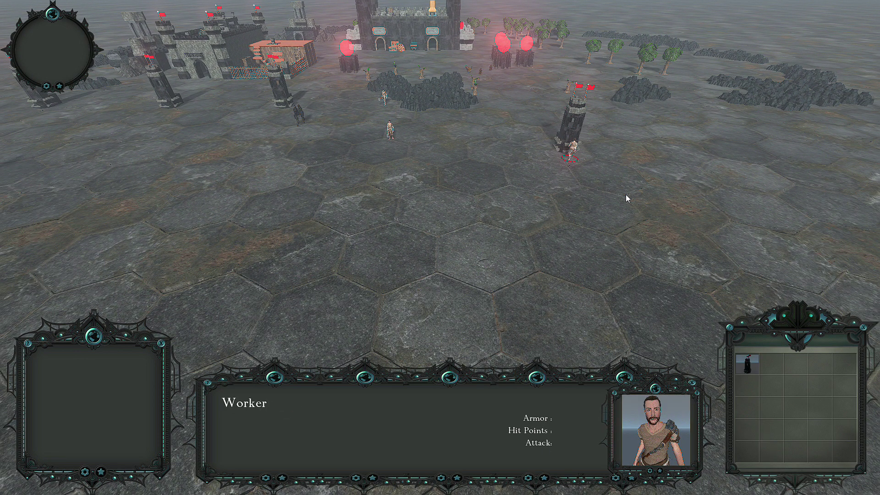
drag(374, 128, 434, 151)
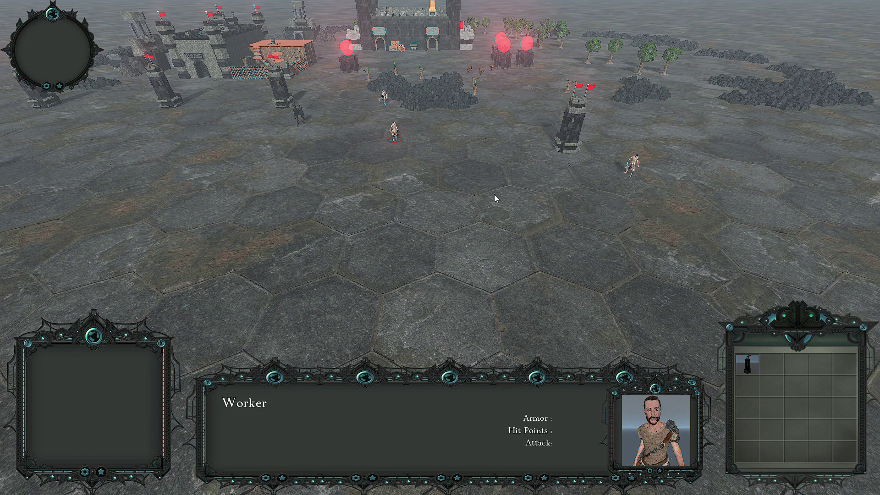
Place a second arrow tower left of centre and inspect it.
click(747, 363)
click(375, 251)
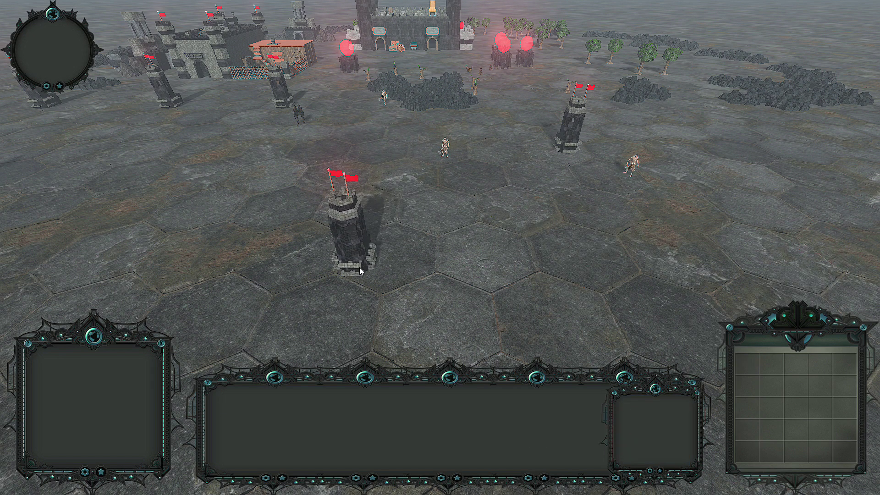
scroll(375, 250, down, 3)
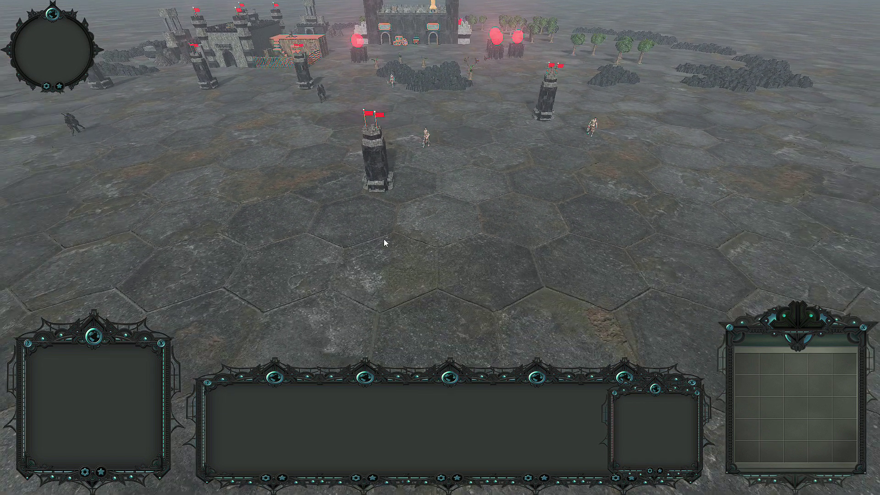
click(372, 194)
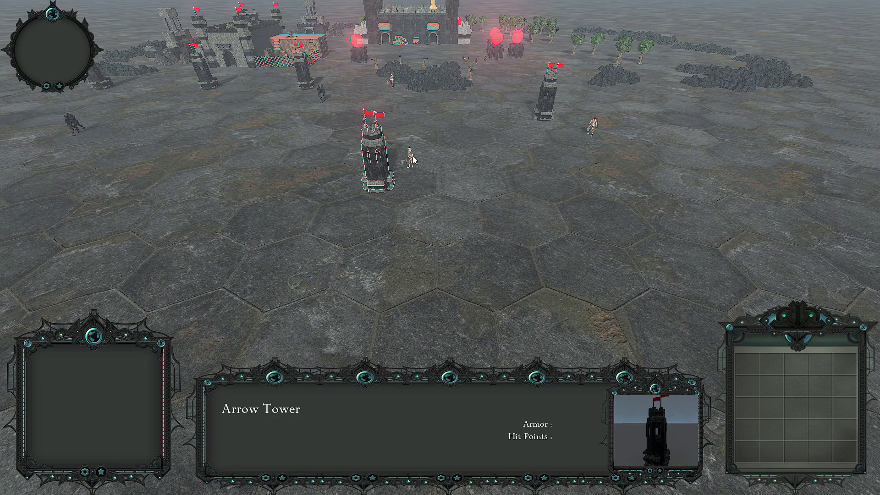
drag(301, 150, 479, 236)
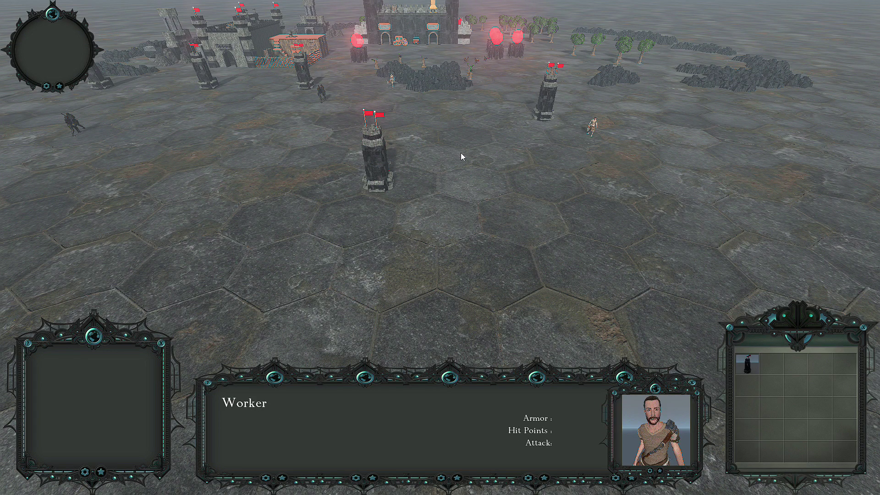
scroll(324, 142, up, 3)
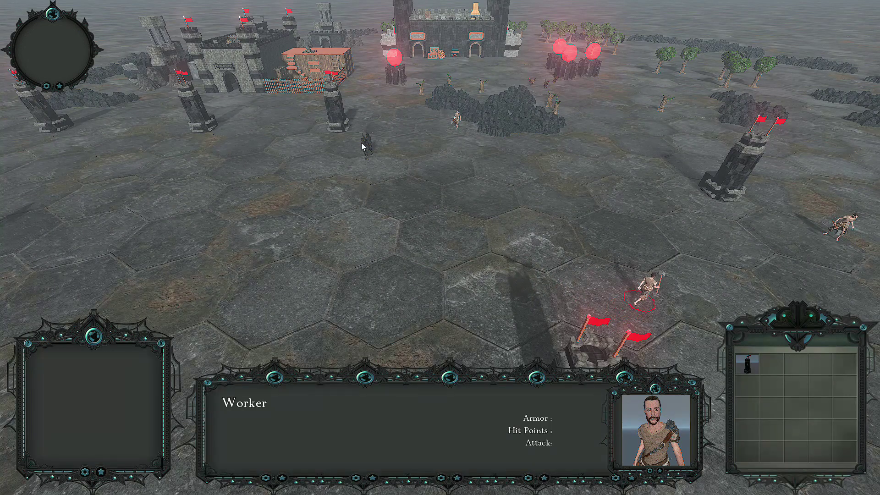
Select the warriors, finishing with a double-click that picks all of them together.
click(363, 143)
scroll(454, 252, down, 3)
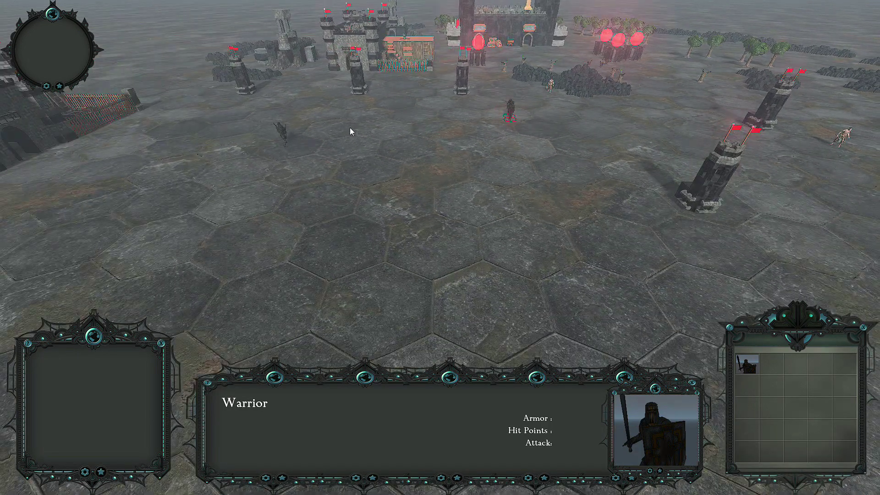
click(277, 133)
scroll(274, 137, up, 2)
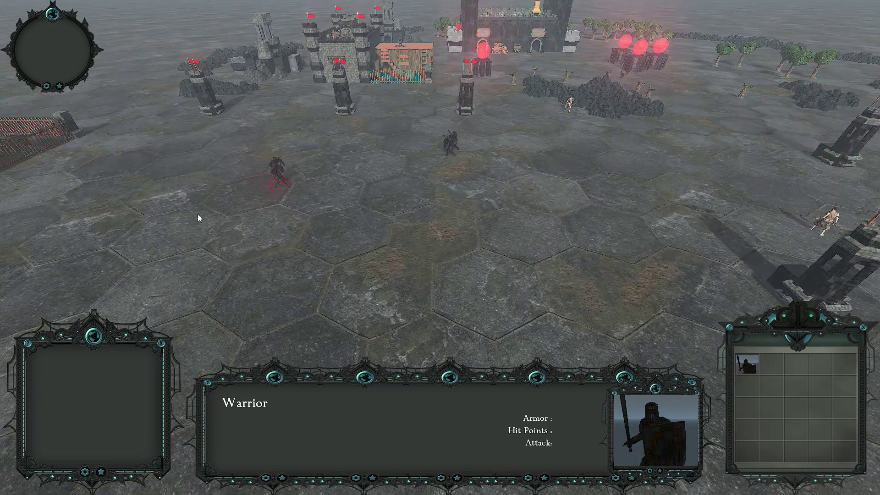
scroll(524, 112, down, 2)
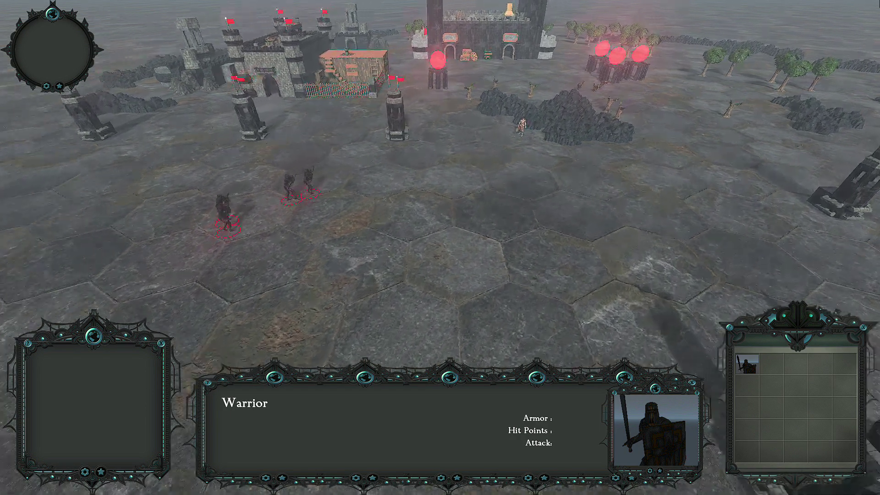
scroll(675, 71, up, 2)
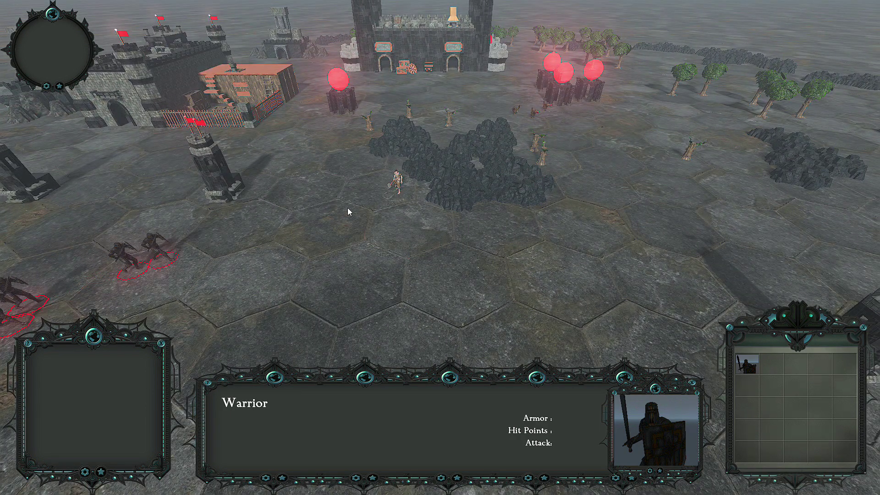
click(397, 182)
scroll(398, 182, down, 2)
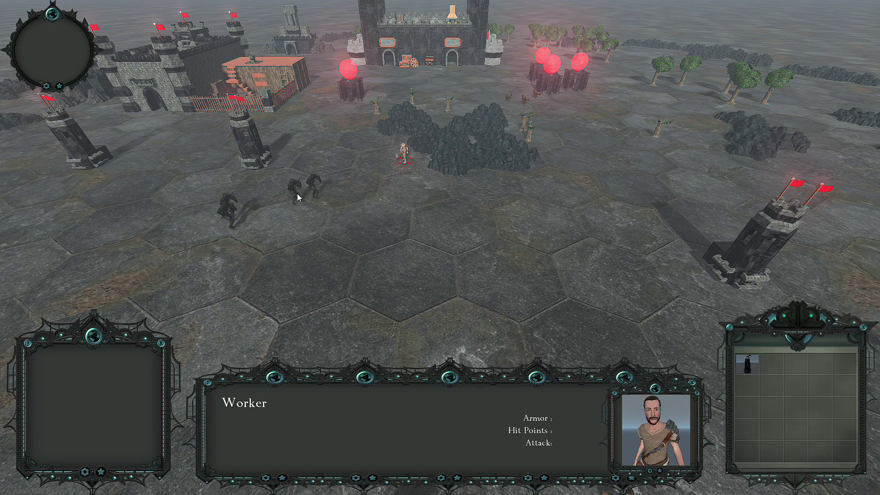
double_click(294, 198)
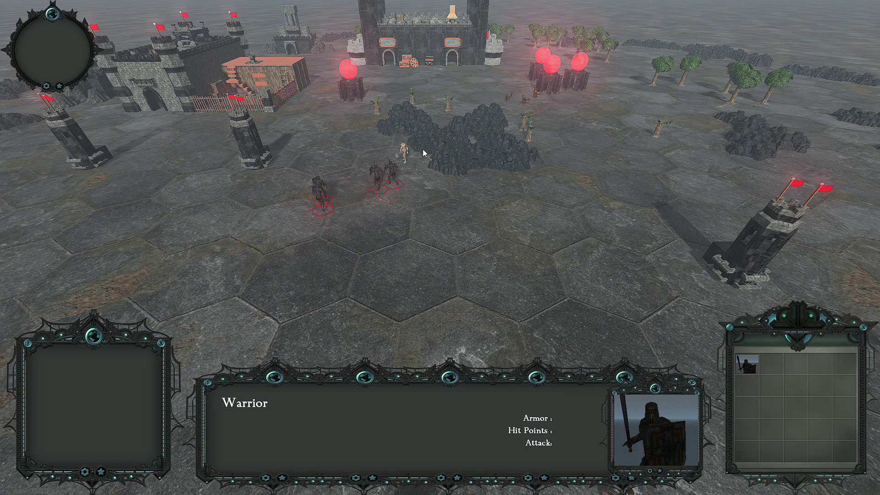
Send the worker walking to a new spot and pan the view back to the towers.
click(407, 157)
right_click(511, 251)
scroll(514, 252, up, 3)
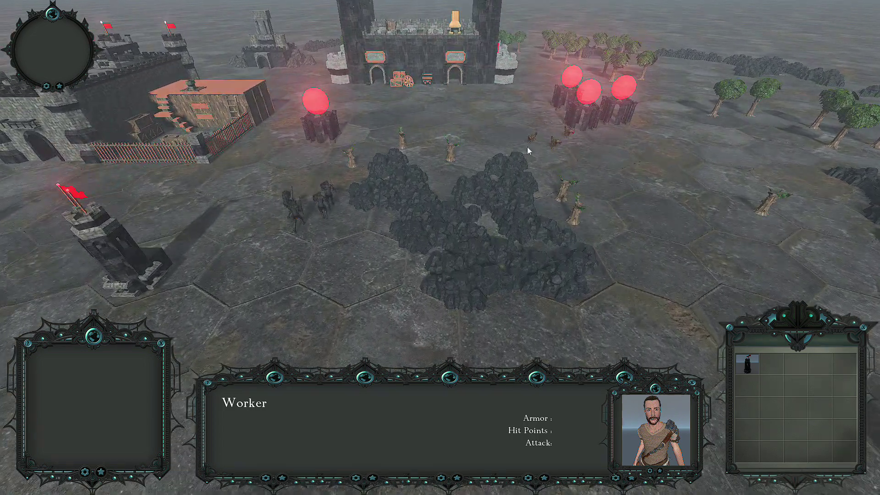
scroll(524, 202, up, 2)
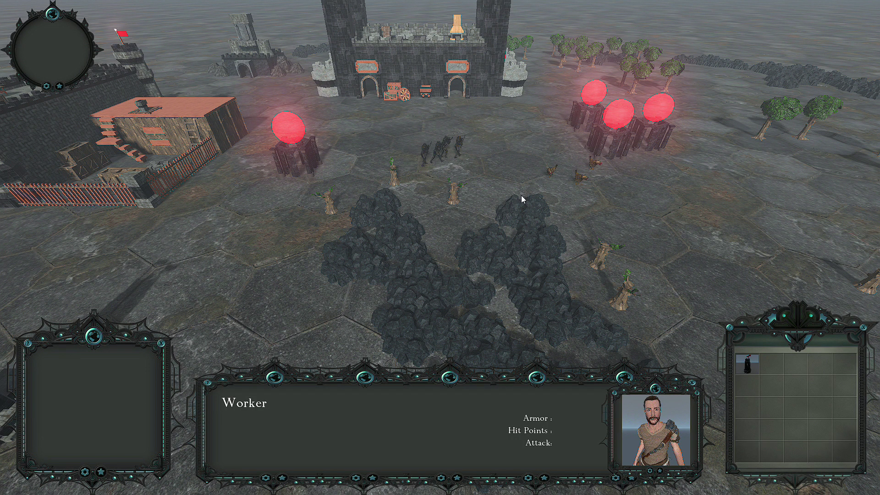
scroll(483, 230, down, 3)
mouse_move(474, 492)
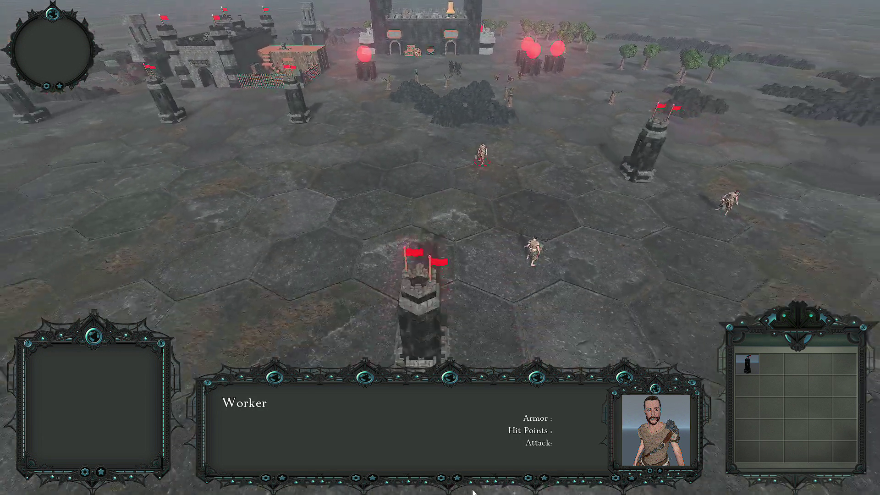
middle_drag(595, 242, 701, 298)
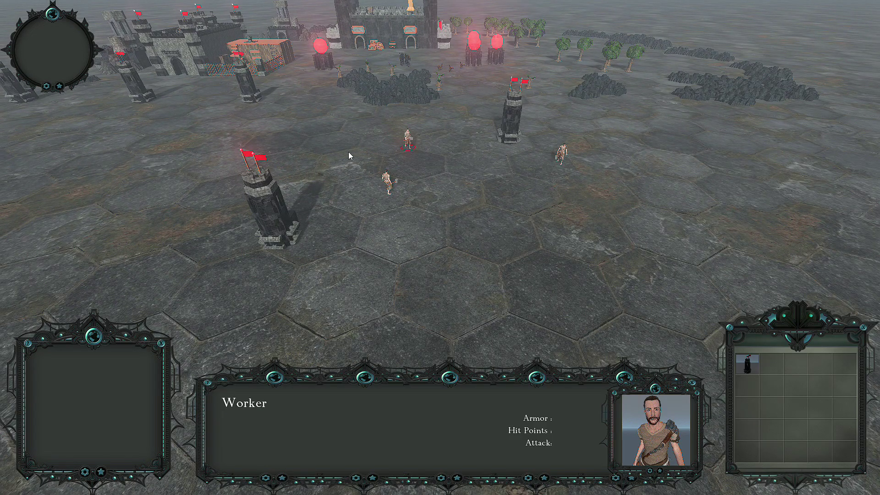
middle_drag(546, 314, 779, 410)
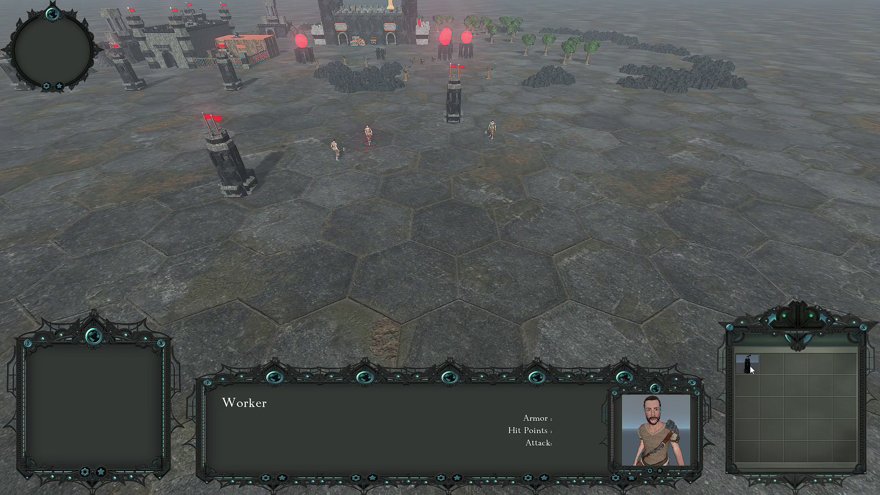
click(751, 368)
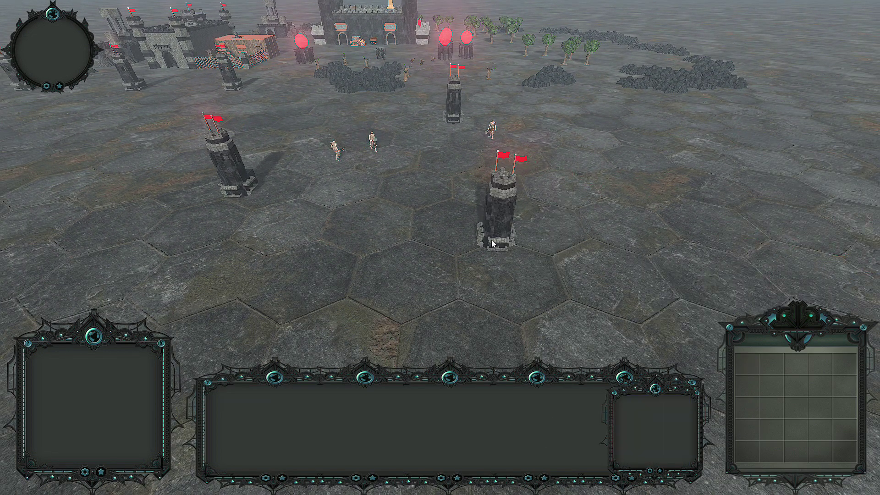
Place a third arrow tower on a hex and send the three workers to build it.
click(464, 195)
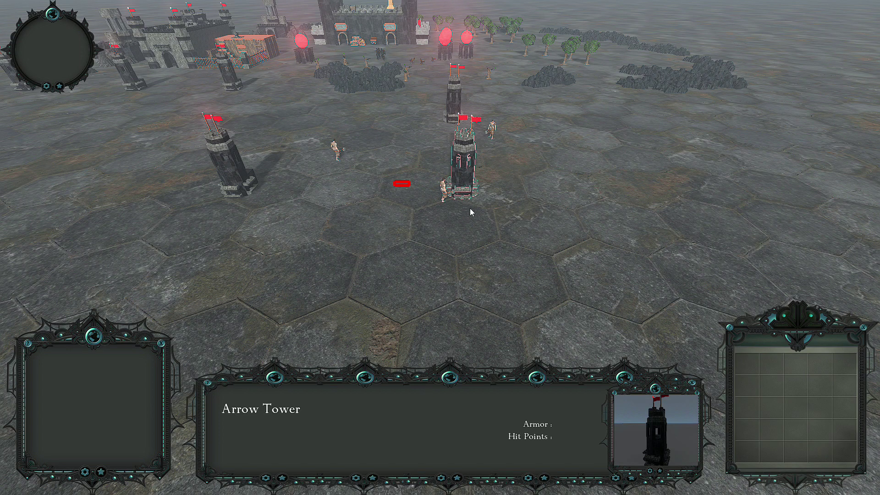
click(439, 187)
right_click(483, 186)
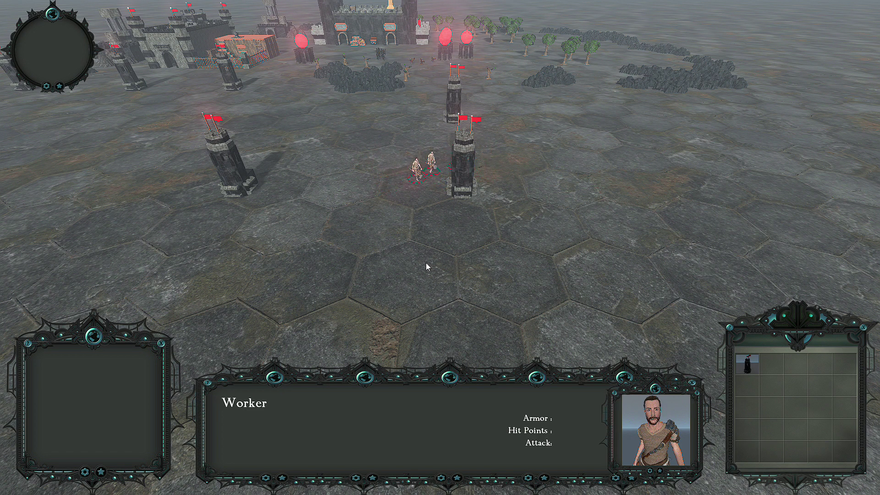
Move the workers to a new spot and rotate the camera to show more towers.
scroll(439, 120, up, 2)
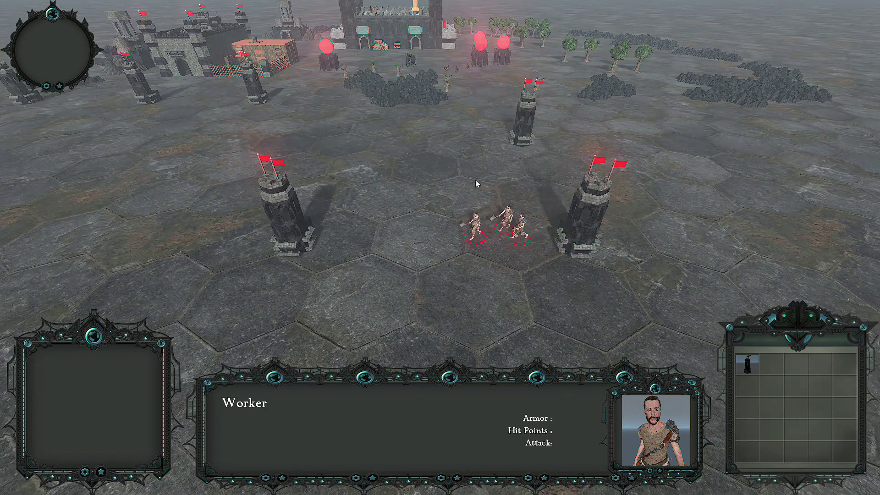
scroll(464, 171, up, 2)
scroll(468, 213, down, 3)
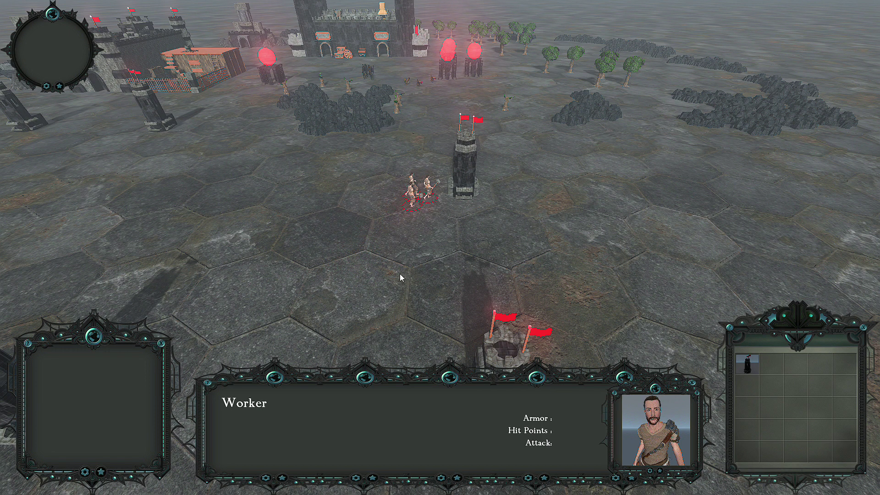
right_click(393, 161)
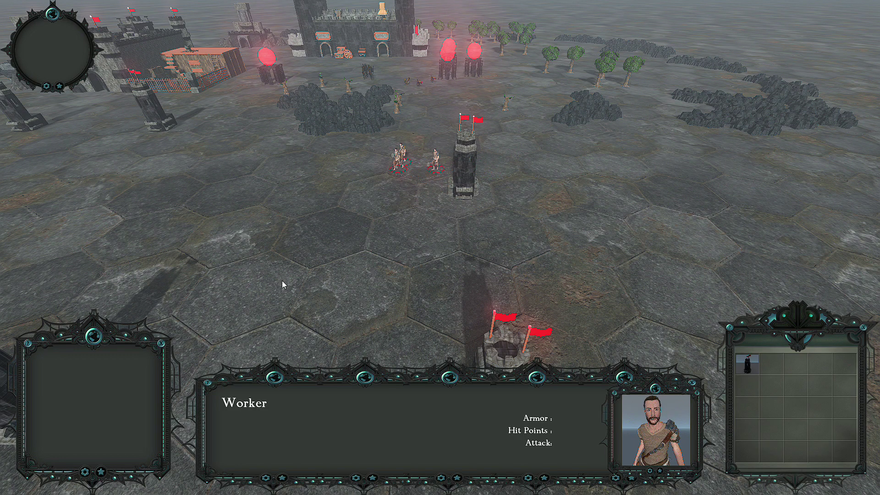
middle_drag(284, 287, 395, 286)
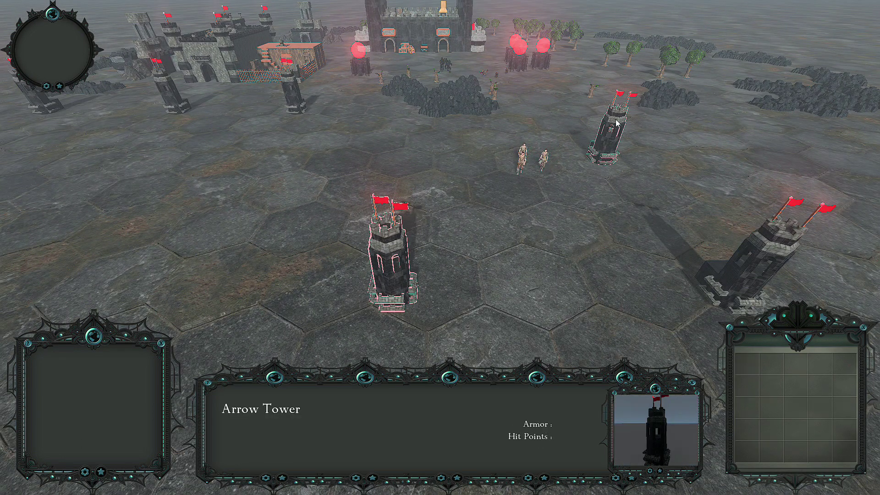
scroll(321, 114, up, 5)
Check the Unit Tower's queue and the Main Hall, then box-select the warriors.
click(321, 113)
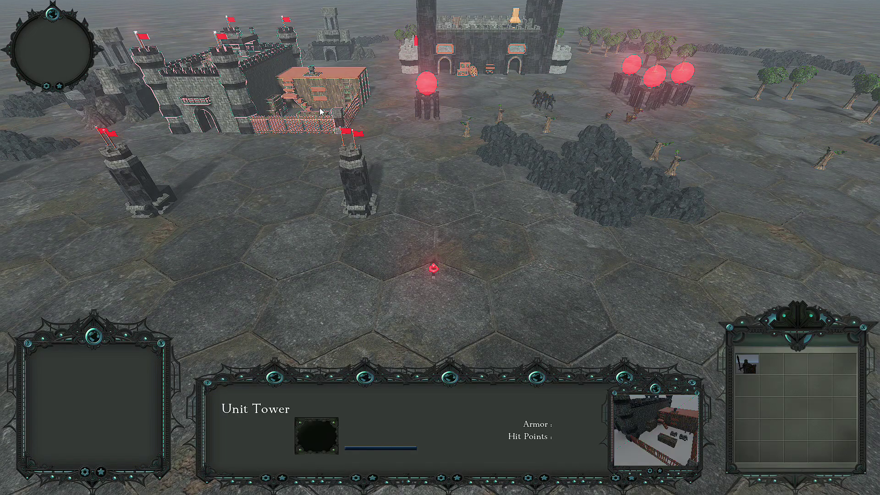
scroll(538, 86, up, 3)
click(537, 86)
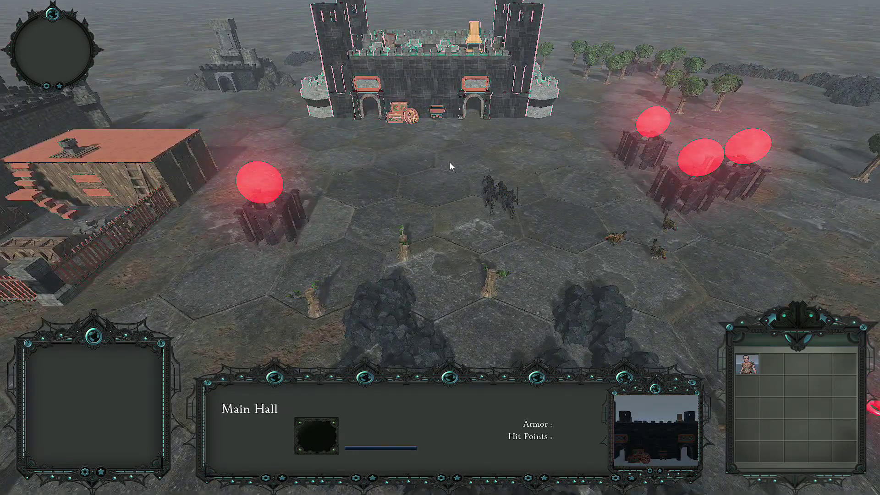
drag(456, 163, 521, 215)
scroll(520, 216, down, 3)
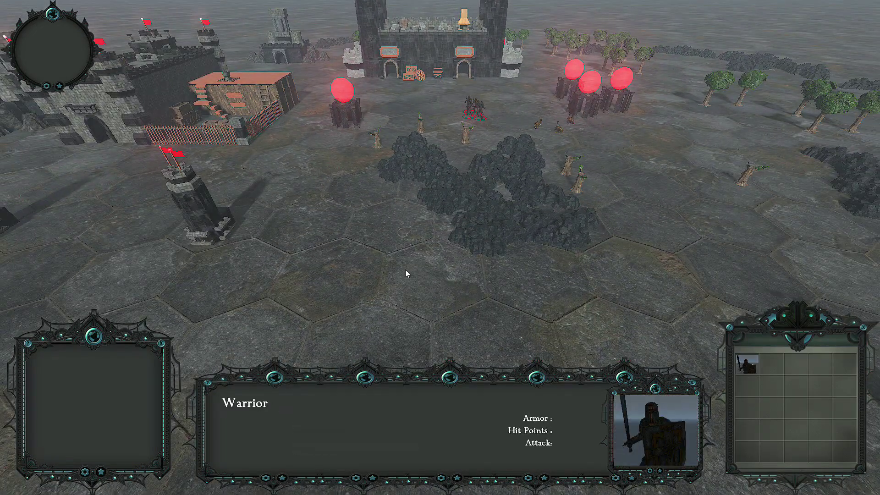
Box-select the three workers and redirect them down-left to a new spot.
key(s)
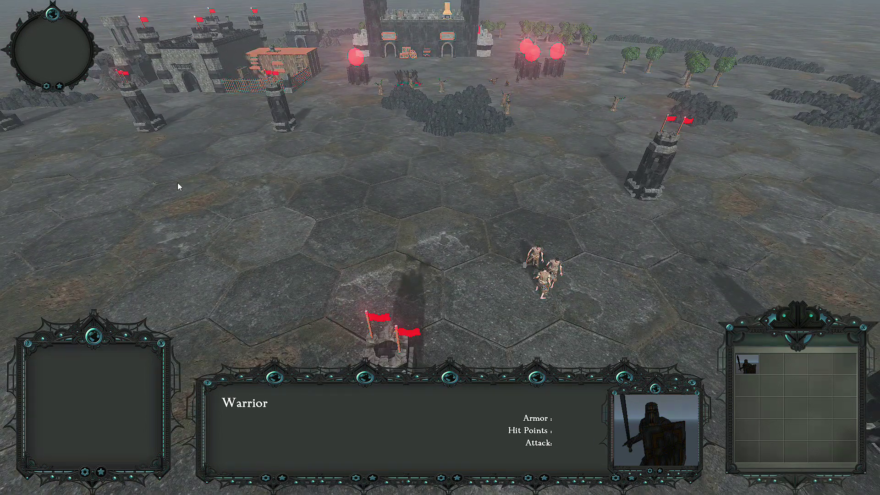
drag(413, 216, 737, 364)
right_click(557, 204)
right_click(477, 325)
right_click(307, 250)
Box-select the warrior group, march them down-left, and pan toward the Main Hall.
middle_drag(212, 264, 425, 216)
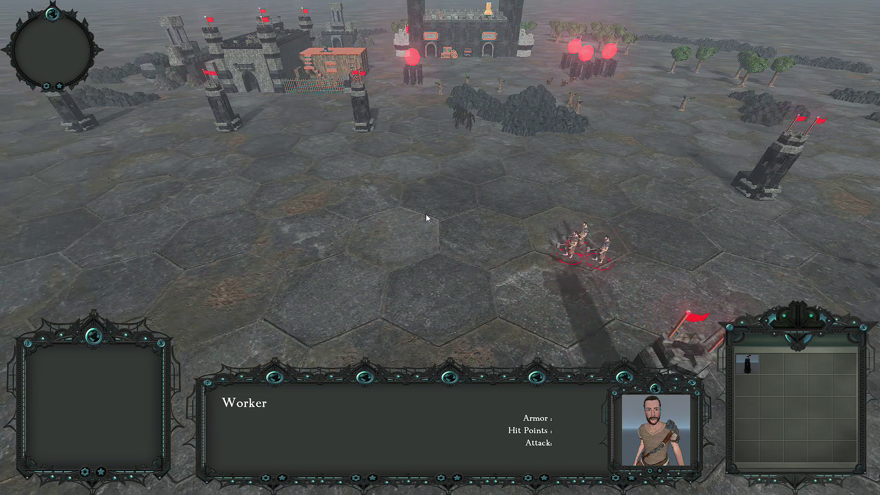
drag(387, 104, 501, 168)
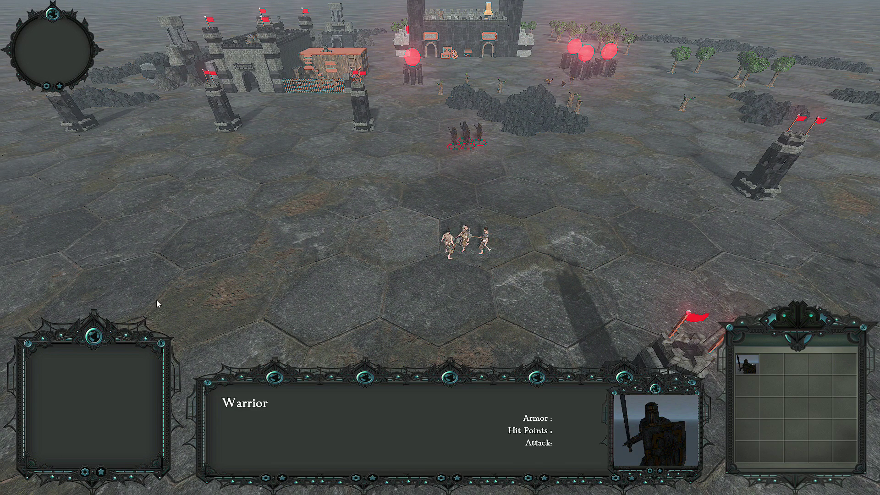
middle_drag(155, 300, 352, 365)
right_click(406, 246)
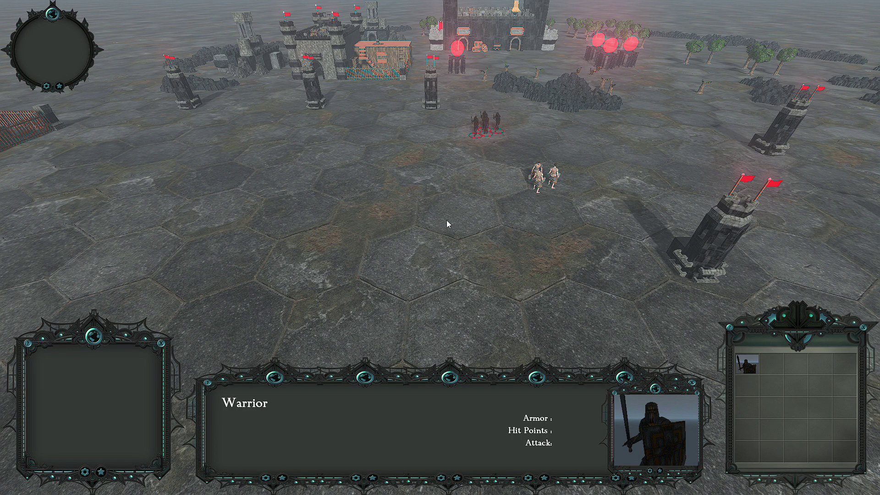
middle_drag(356, 403, 393, 317)
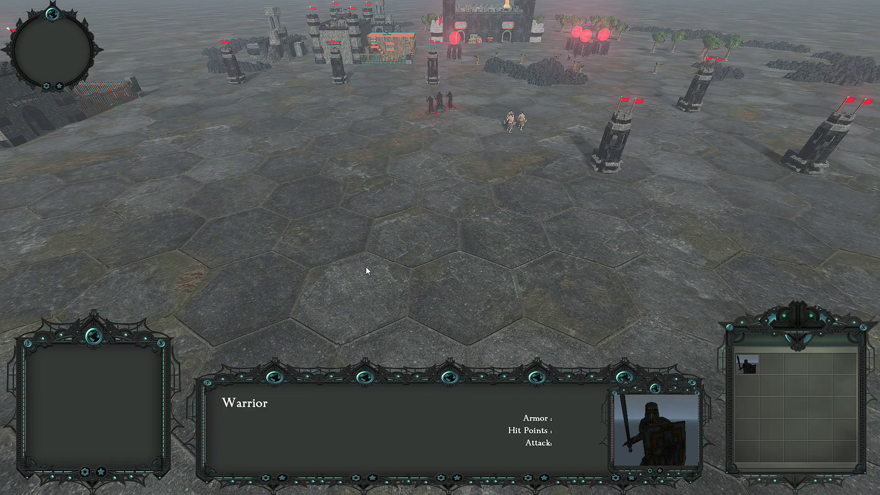
middle_drag(366, 270, 414, 298)
key(h)
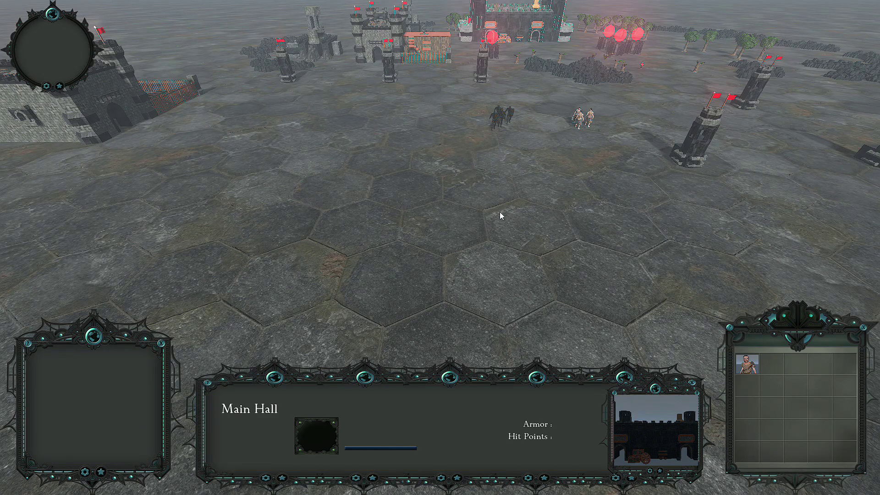
Queue a new worker at the Main Hall and inspect the Unit Tower.
click(748, 365)
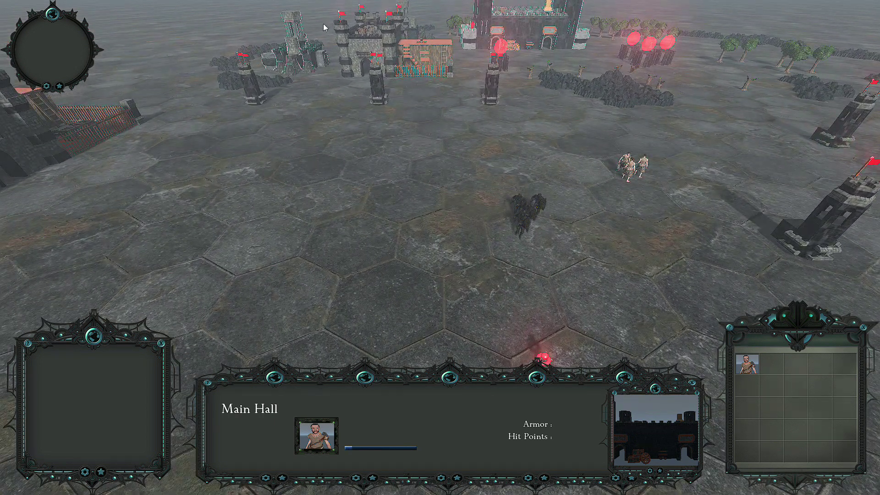
click(398, 113)
scroll(571, 311, down, 2)
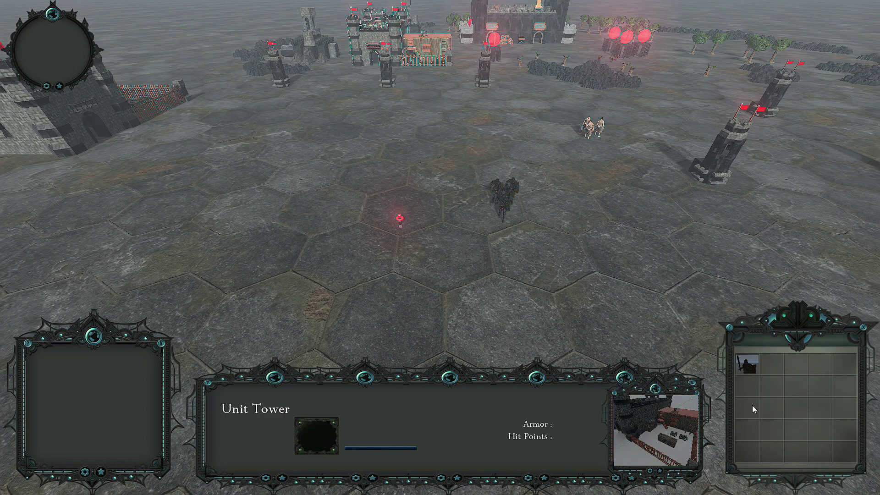
middle_drag(366, 292, 481, 280)
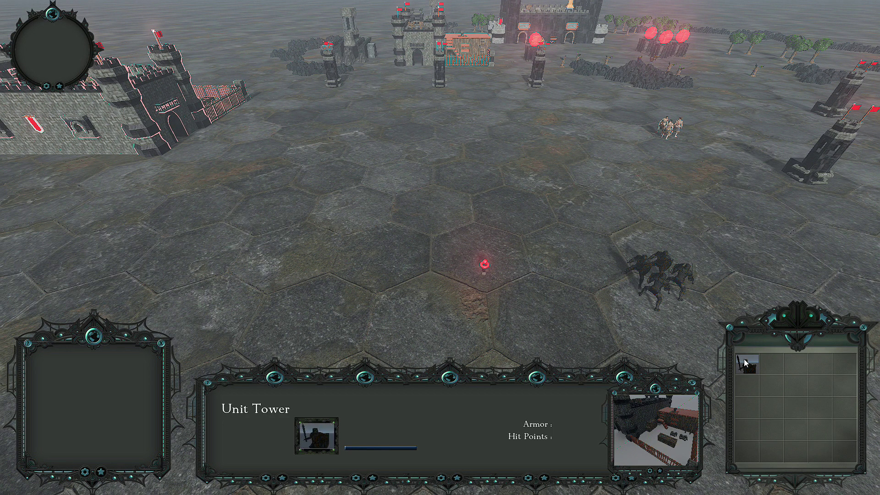
key(Tab)
key(Tab)
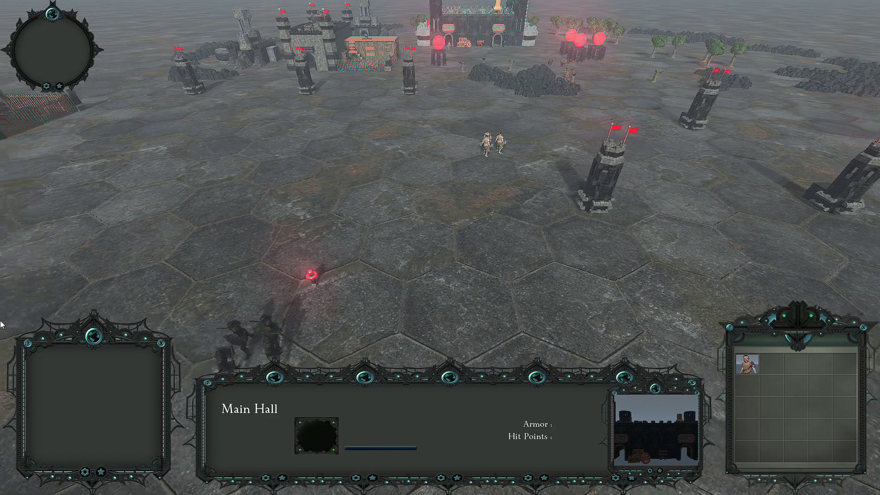
Train warriors at the Unit Tower, checking the Main Hall's progress in between.
click(357, 48)
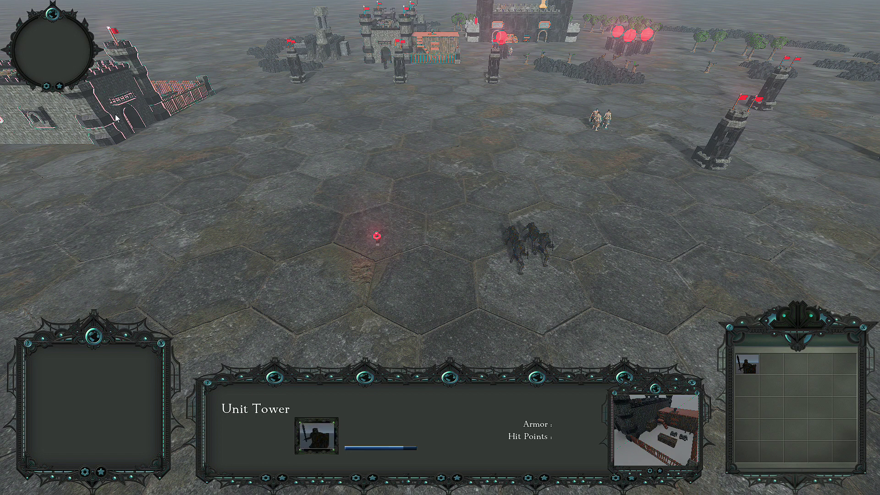
key(Left)
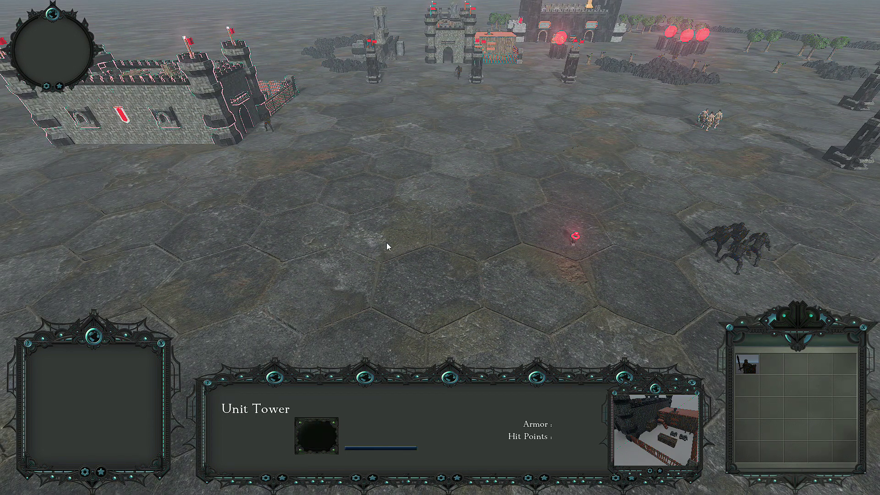
key(Right)
key(Up)
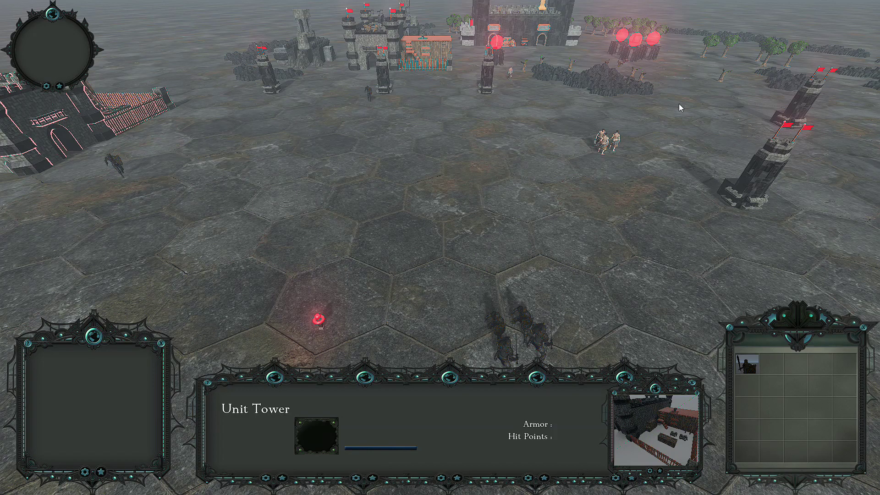
click(536, 34)
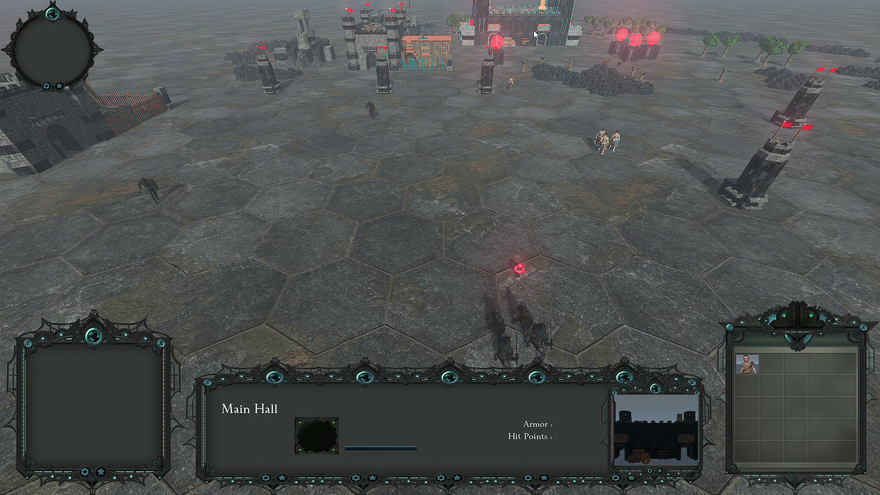
scroll(307, 333, down, 3)
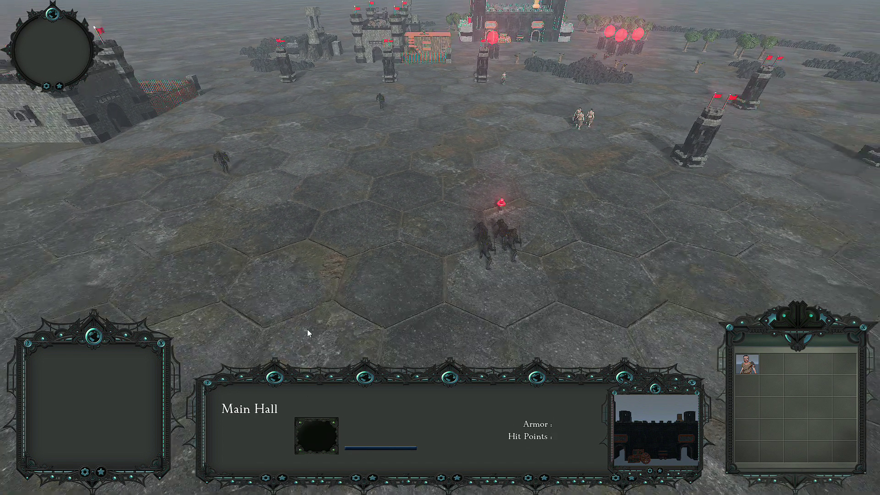
click(418, 49)
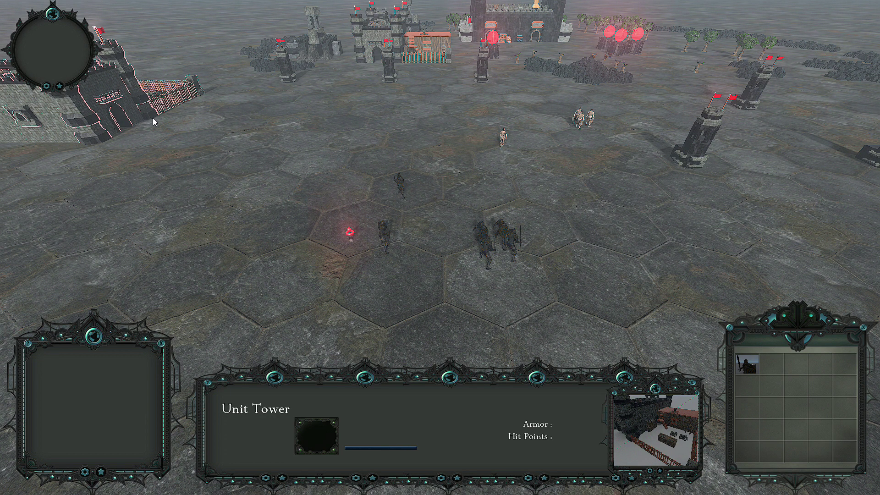
click(514, 20)
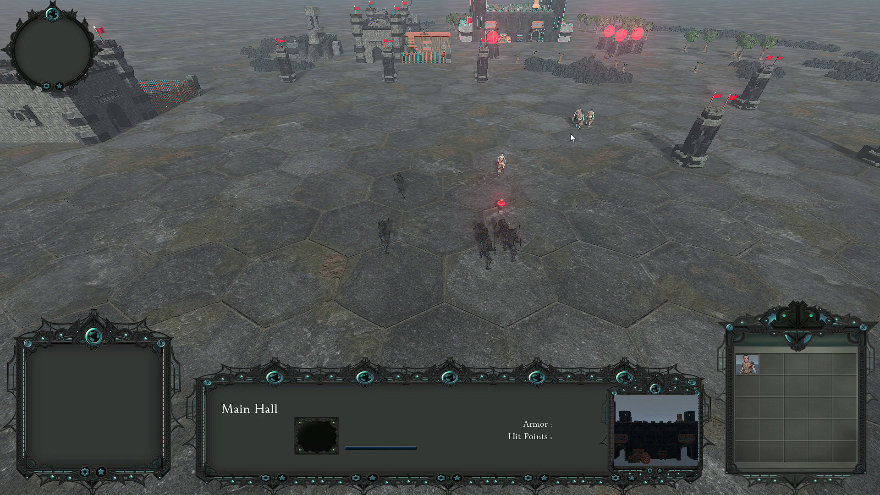
Send the newly trained worker to a nearby spot and box-select the nearby workers.
click(501, 196)
right_click(599, 140)
drag(510, 97, 648, 198)
Box-select all the warriors and march them to the left.
drag(290, 167, 514, 314)
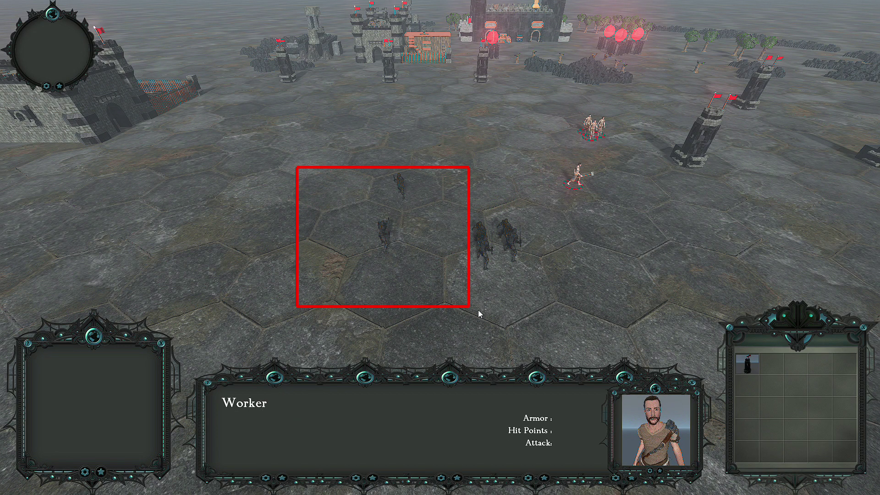
right_click(270, 265)
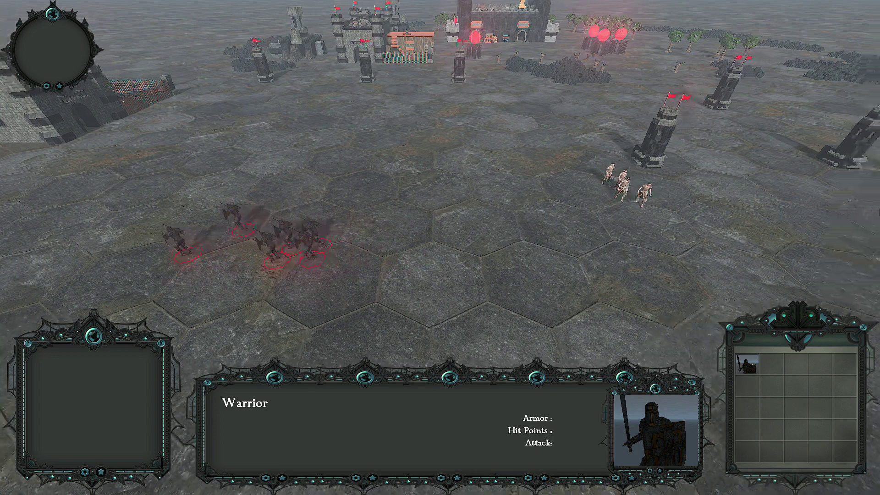
key(Right)
key(Right)
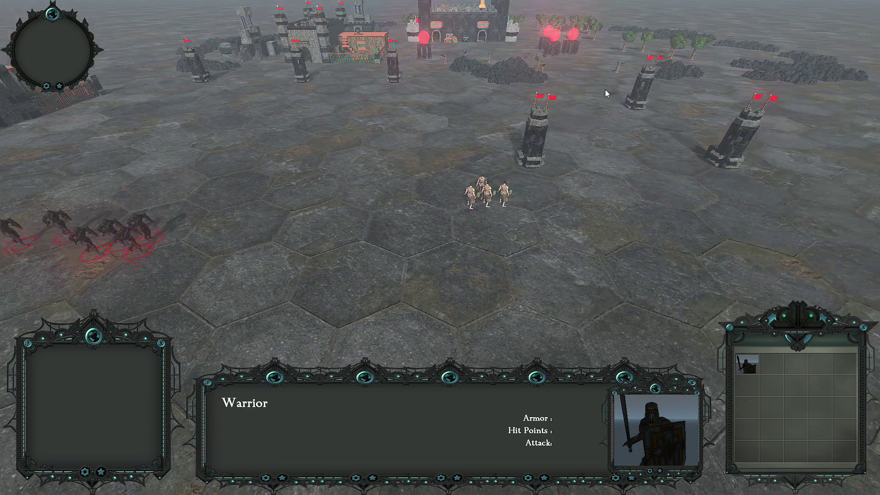
Send the workers down-left, then quit the game with Alt+F4 to return to the editor.
drag(459, 153, 534, 336)
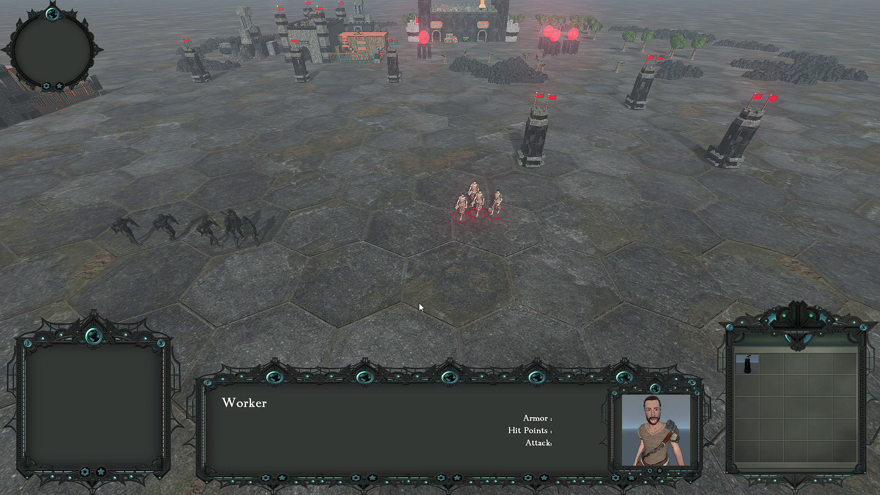
scroll(419, 304, down, 2)
right_click(317, 227)
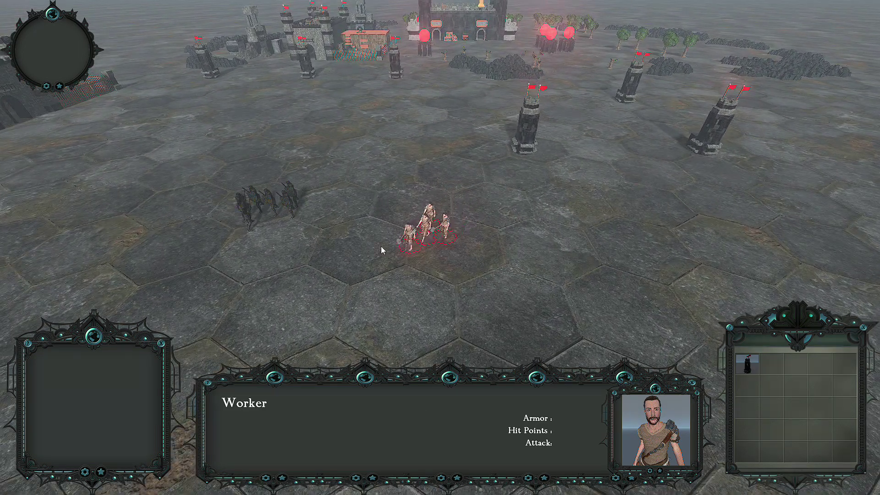
scroll(381, 250, down, 2)
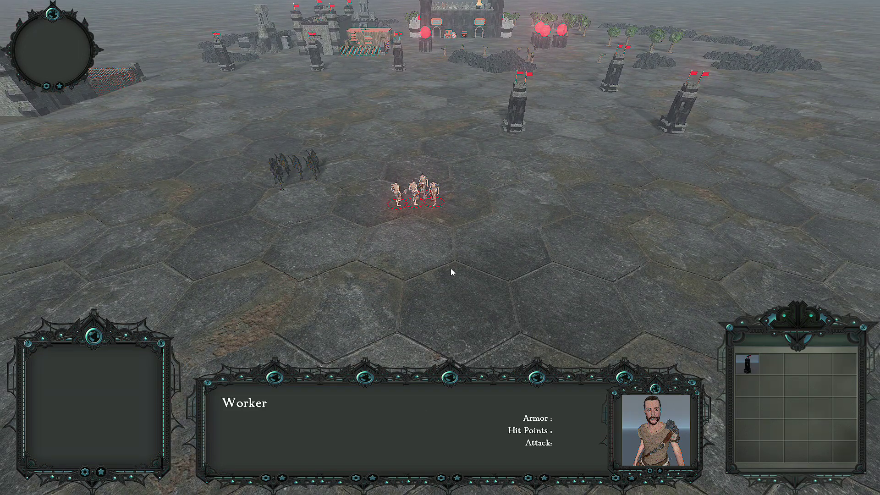
key(alt+F4)
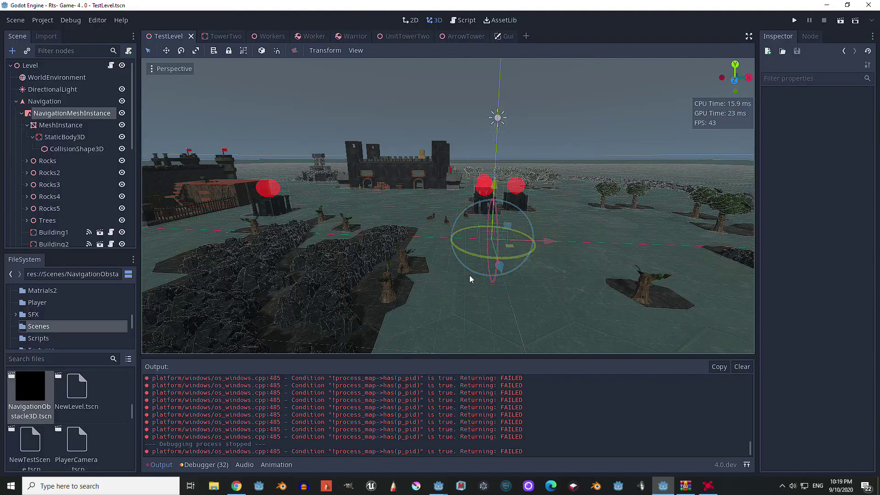